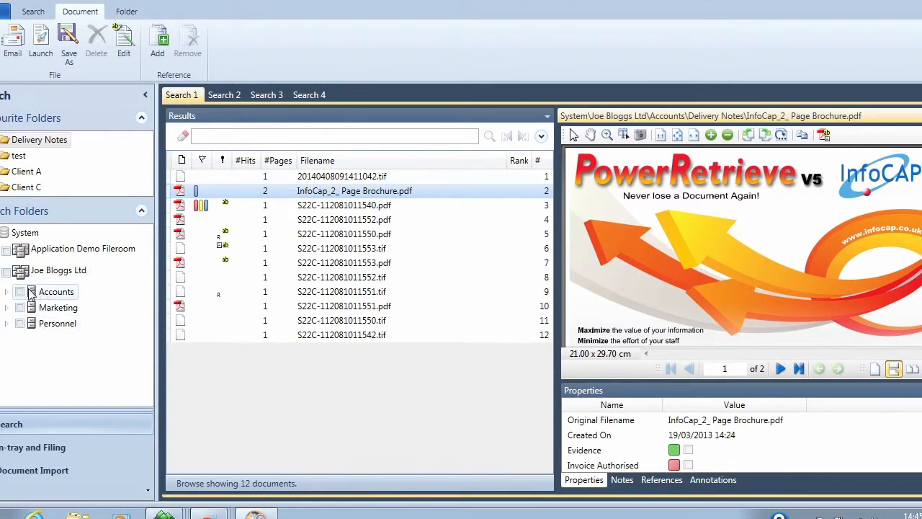
# Expand the Accounts folder and browse the Location Sheets and Put Away Notes documents.
pyautogui.doubleClick(47, 292)
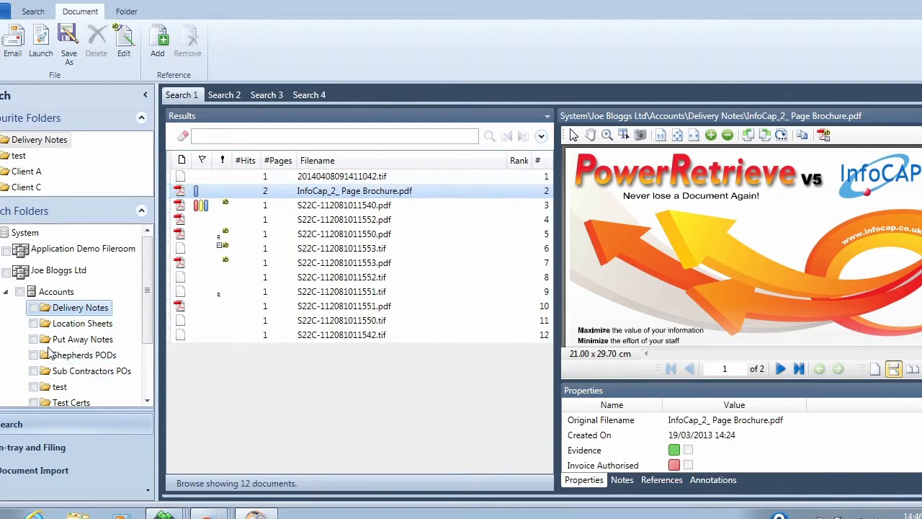
pyautogui.click(81, 323)
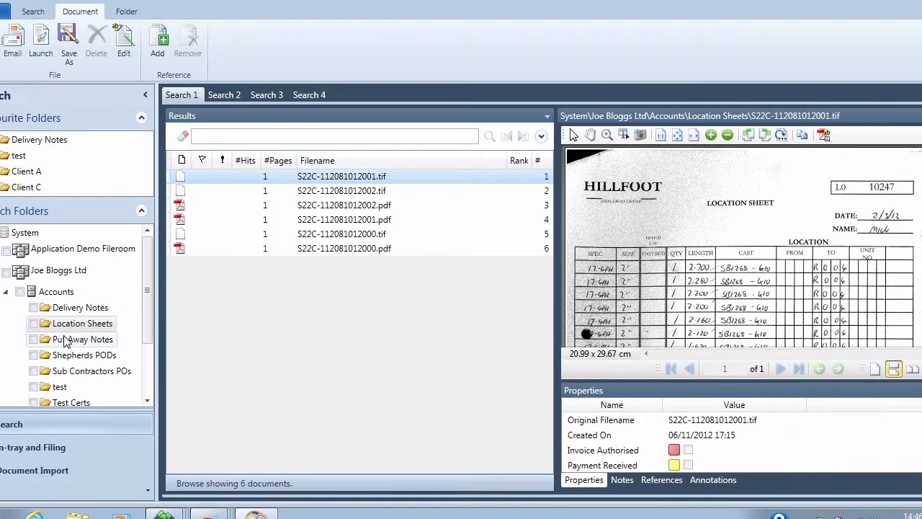
pyautogui.click(65, 342)
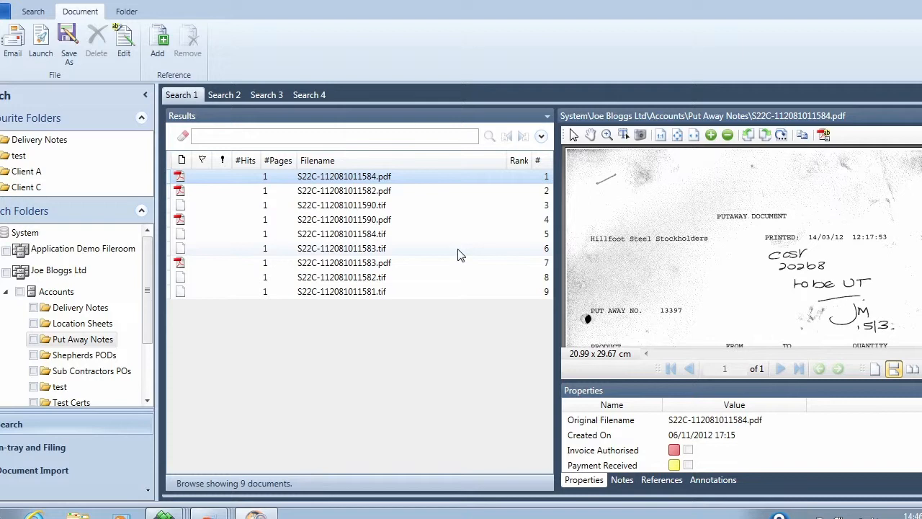
# Restrict the search to Delivery Notes, search for 97293, and zoom into the matching despatch note number.
pyautogui.click(33, 308)
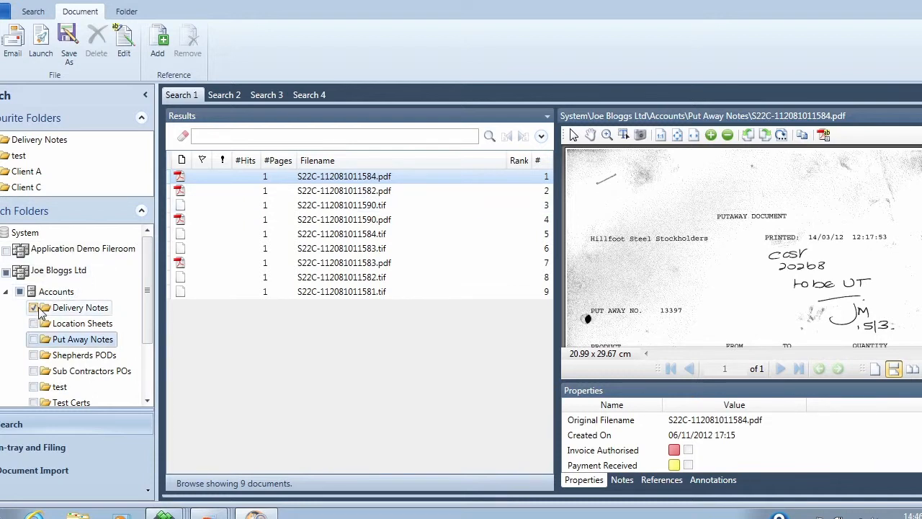
pyautogui.click(223, 136)
pyautogui.write('972')
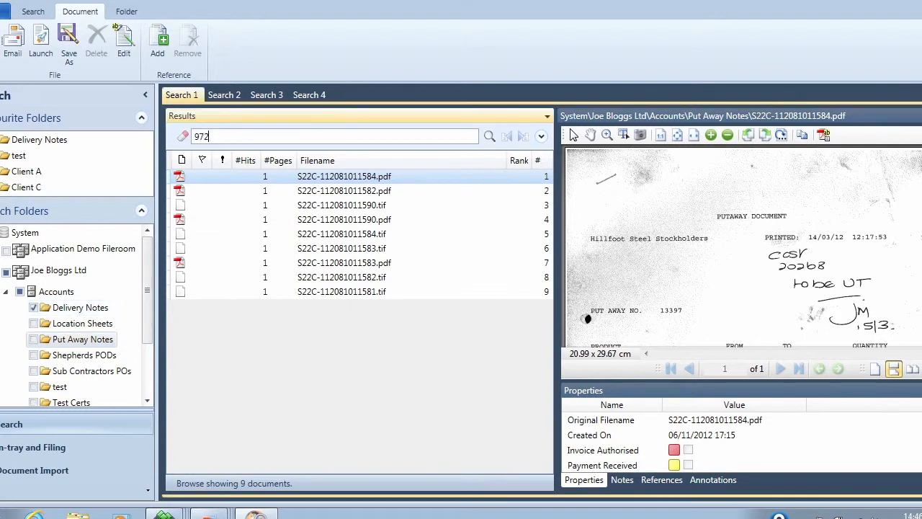
pyautogui.write('93')
pyautogui.click(490, 135)
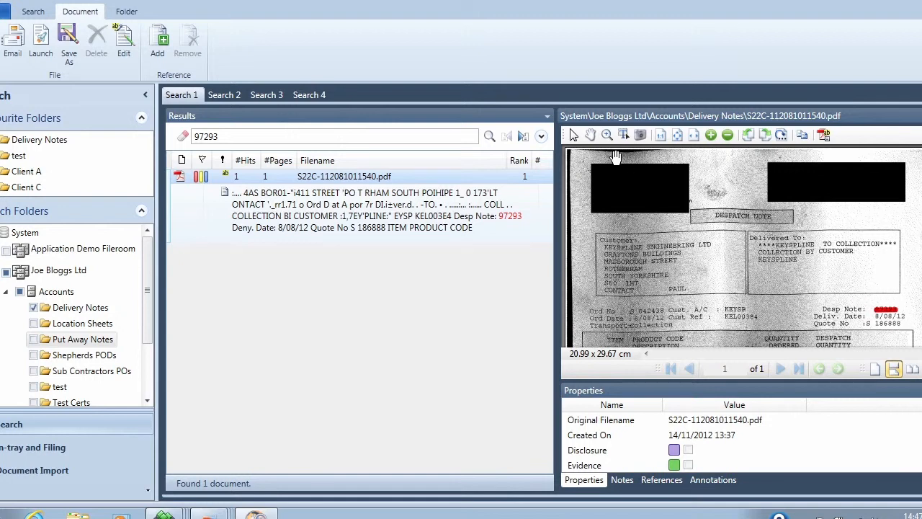
pyautogui.click(607, 135)
pyautogui.moveTo(807, 296); pyautogui.dragTo(917, 338)
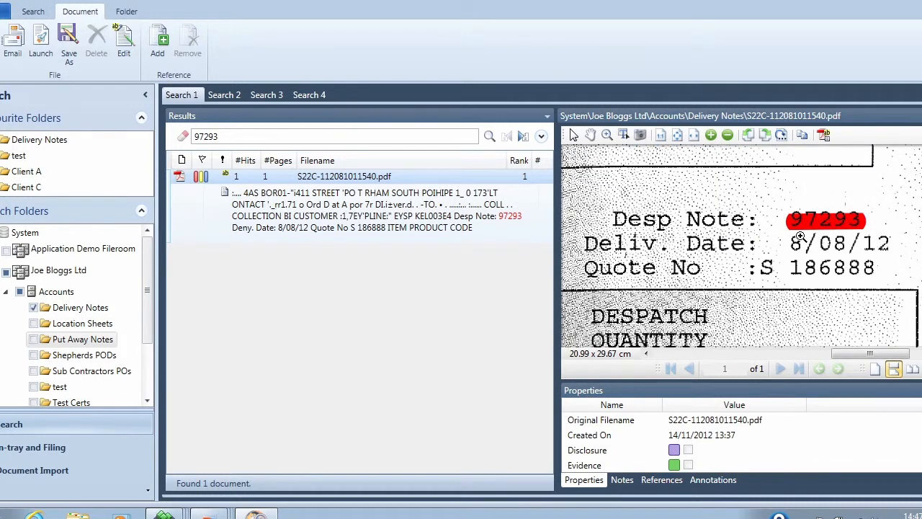
# Search the Delivery Notes for hallam 722m24 "august 2012".
pyautogui.doubleClick(235, 137)
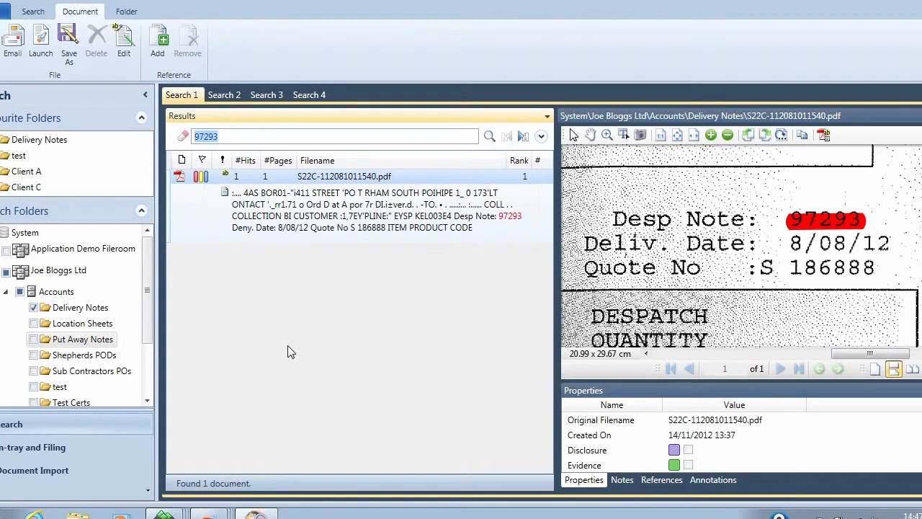
pyautogui.write('hallam 722m24')
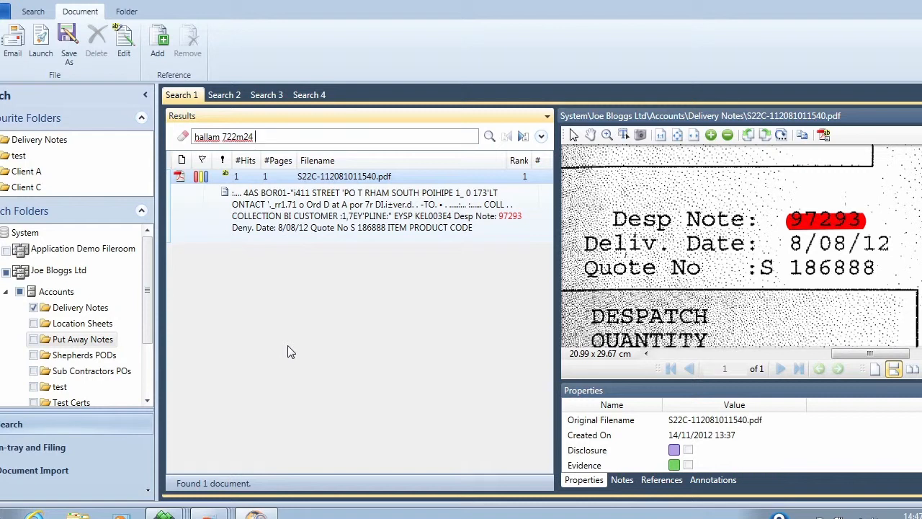
pyautogui.write(' "august 2012"')
pyautogui.click(490, 136)
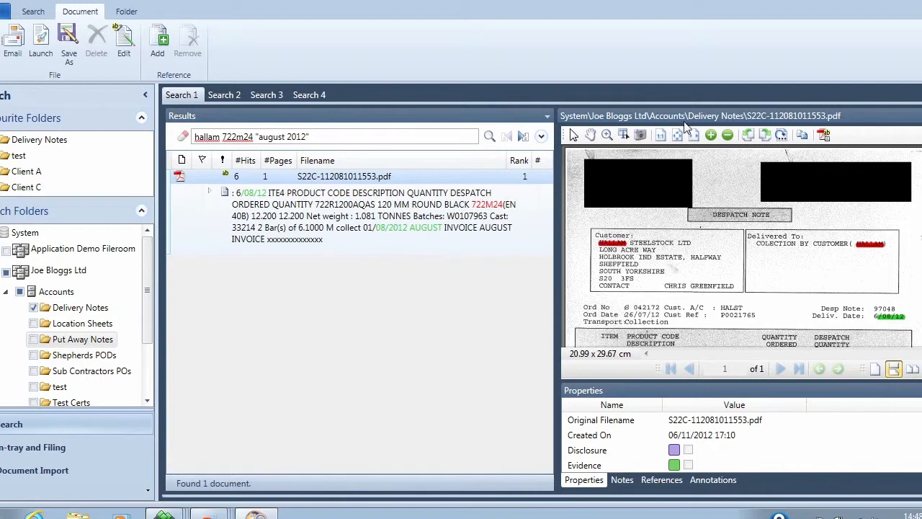
# Enlarge the document viewer and pan through the delivery note to examine the highlighted matches.
pyautogui.doubleClick(688, 116)
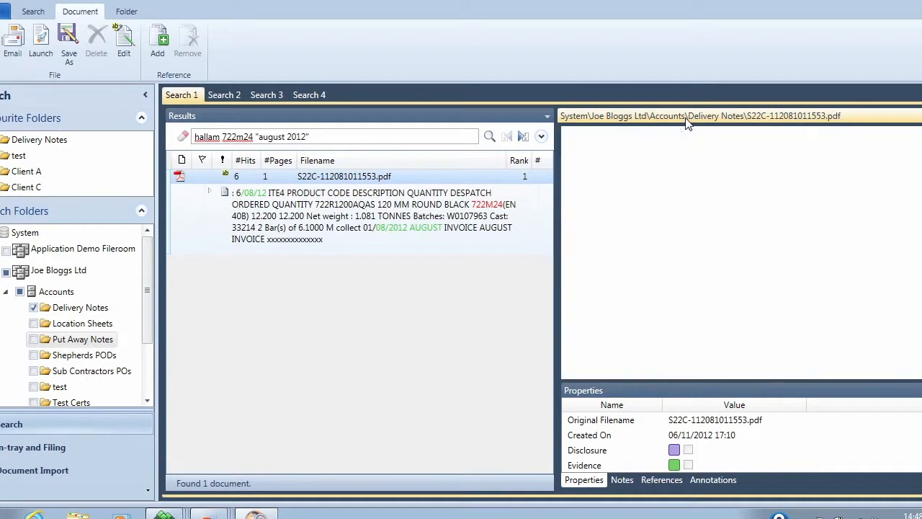
pyautogui.click(470, 257)
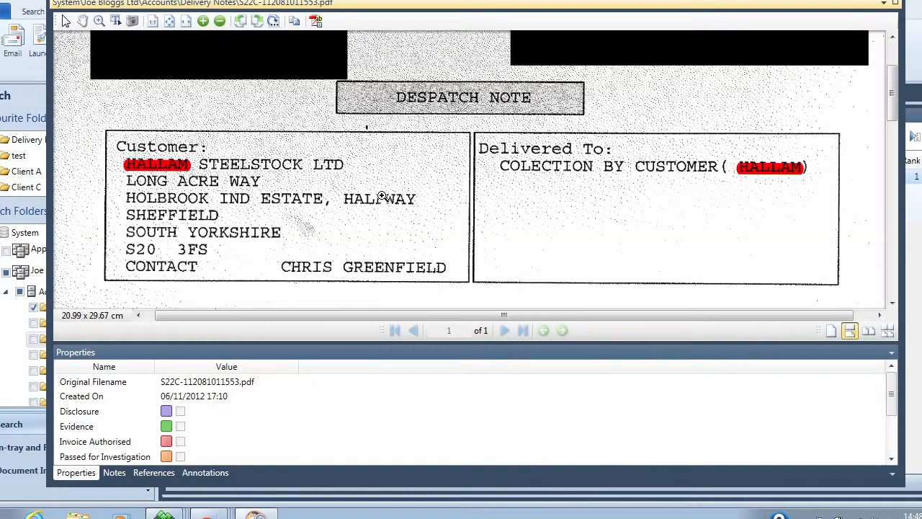
pyautogui.click(83, 22)
pyautogui.moveTo(245, 196); pyautogui.dragTo(251, 167)
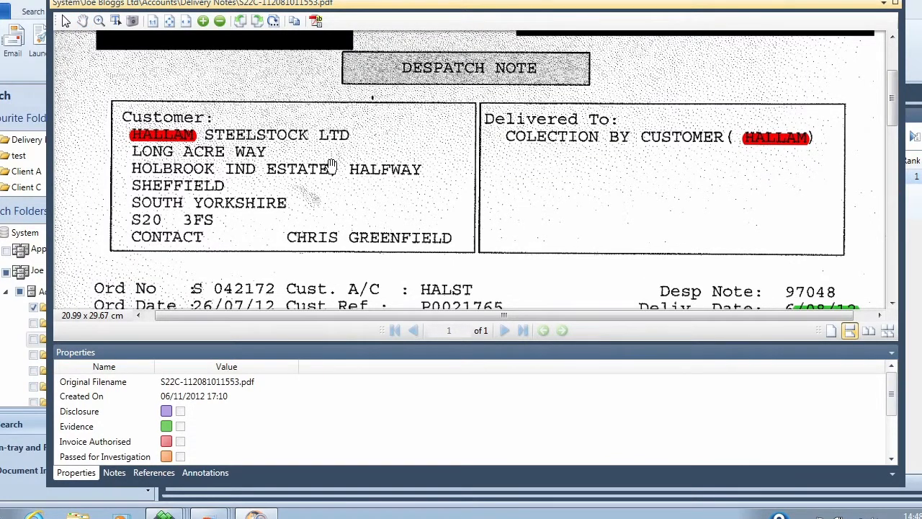
pyautogui.moveTo(328, 268); pyautogui.dragTo(319, 128)
pyautogui.moveTo(318, 229); pyautogui.dragTo(293, 188)
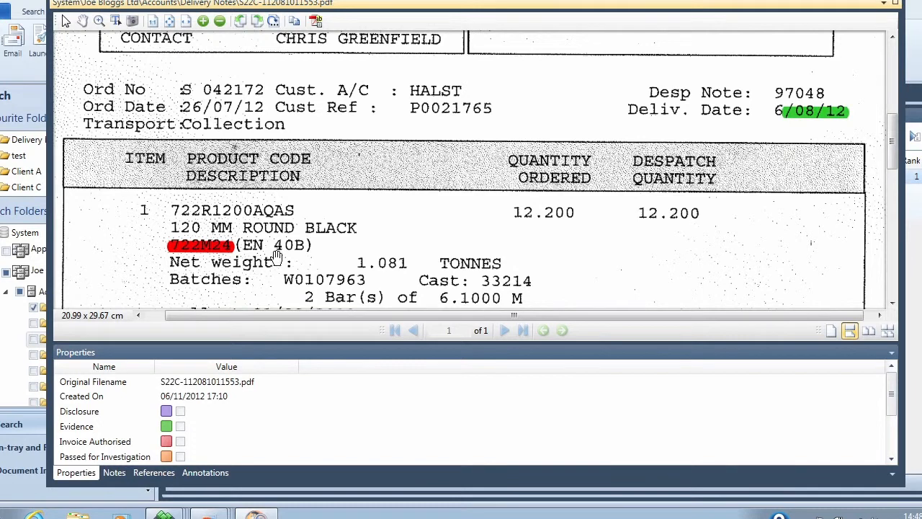
pyautogui.moveTo(404, 202); pyautogui.dragTo(404, 136)
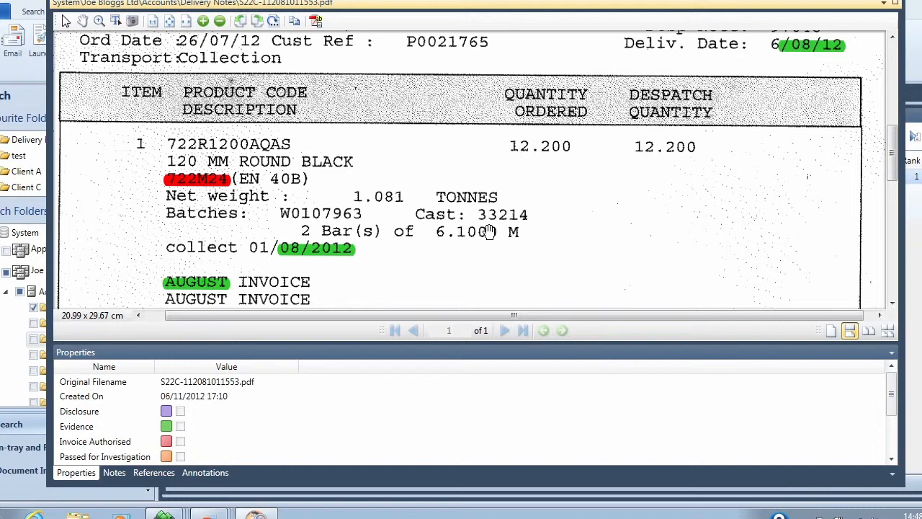
pyautogui.doubleClick(468, 9)
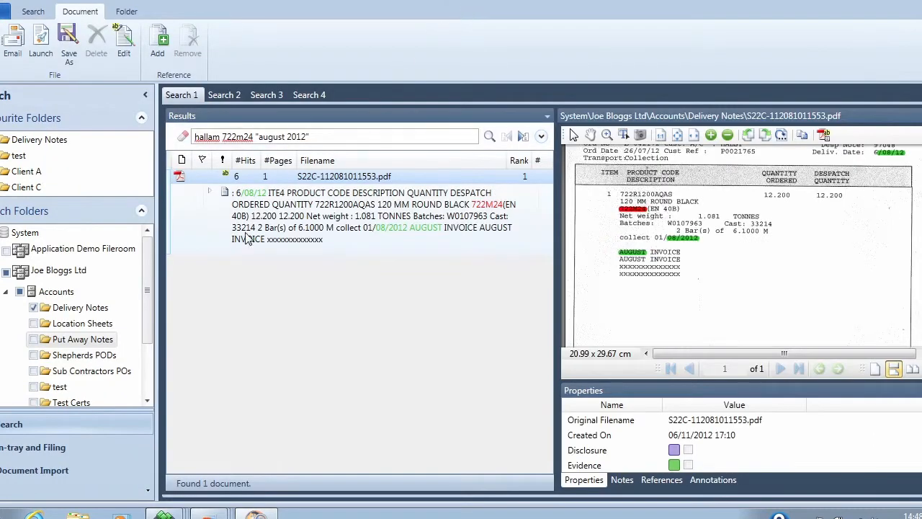
# Switch the search scope from Delivery Notes to Application Demo Fileroom and search for 31-12-00.
pyautogui.click(33, 307)
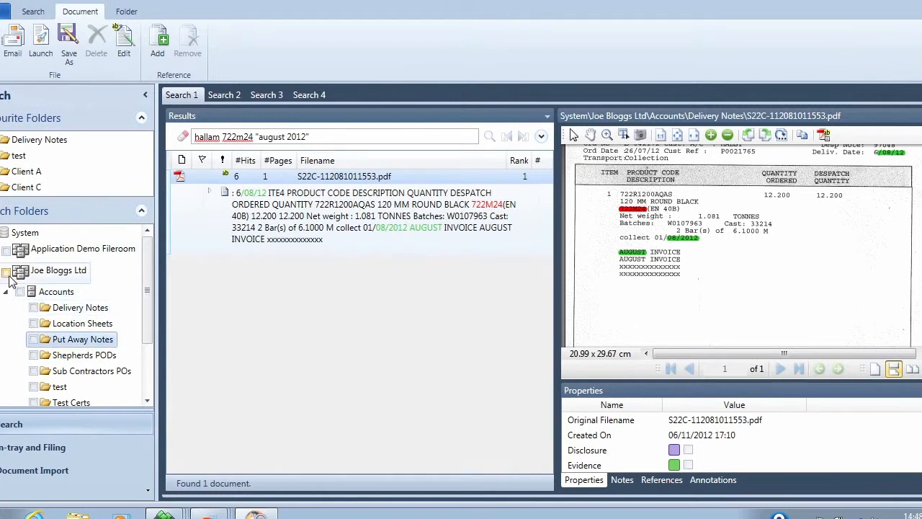
pyautogui.click(7, 251)
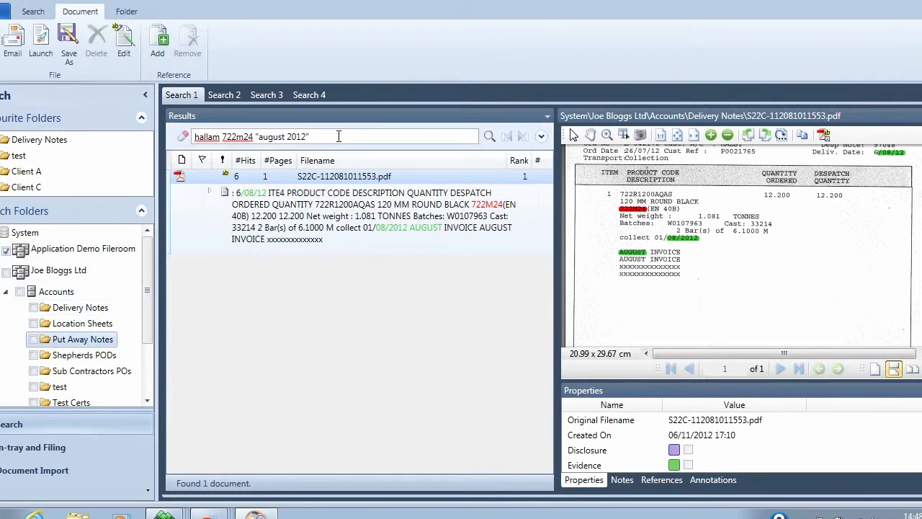
pyautogui.click(184, 142)
pyautogui.write('3')
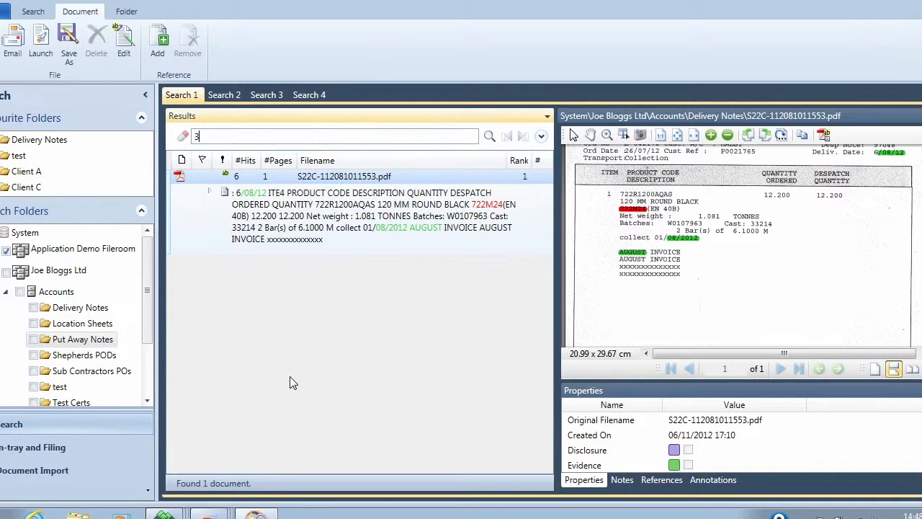
pyautogui.write('1-12-00')
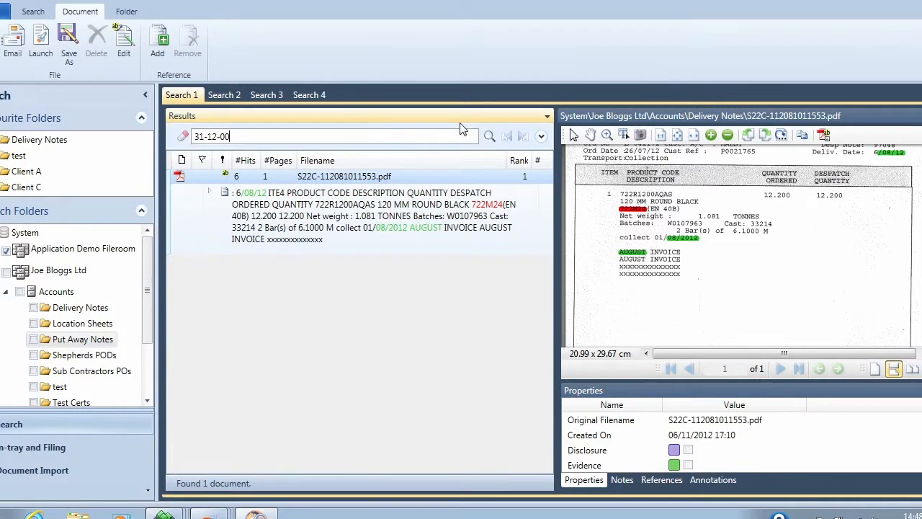
pyautogui.click(490, 135)
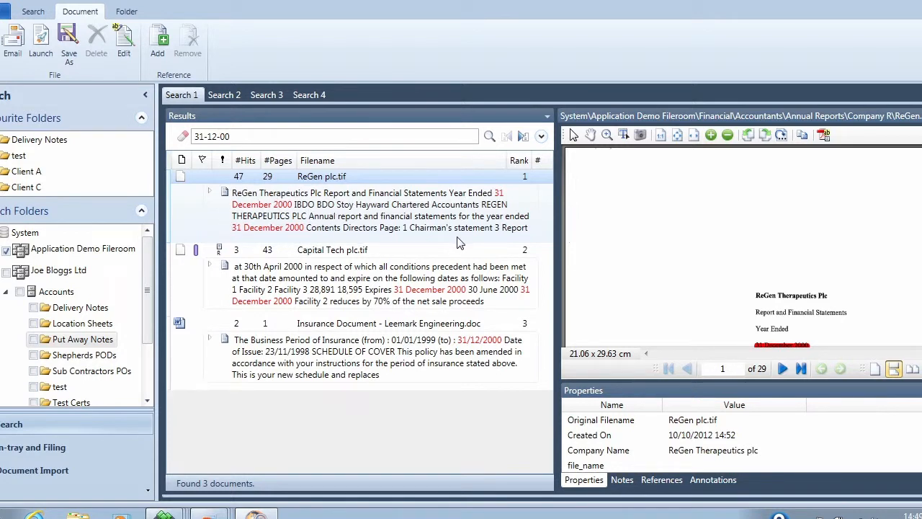
# Expand the hits of ReGen plc.tif and step through its matching pages in the preview.
pyautogui.click(211, 196)
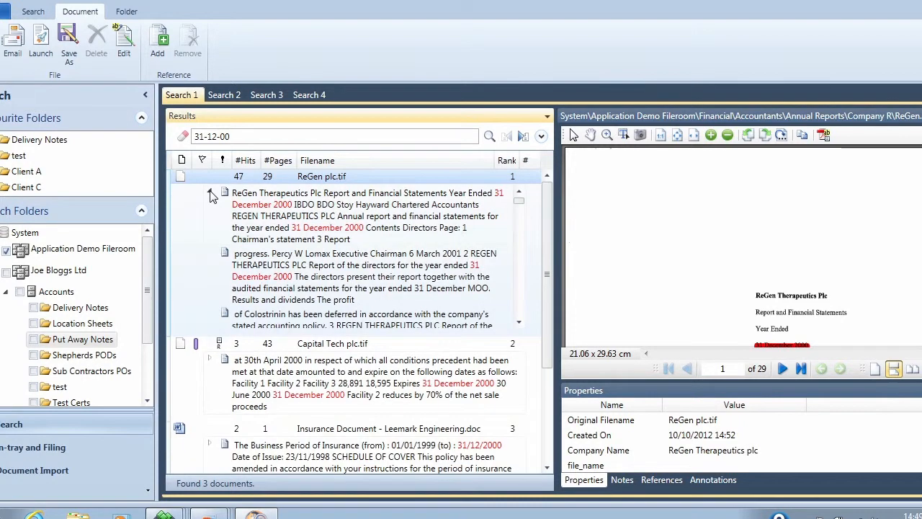
pyautogui.scroll(-2, 517, 291)
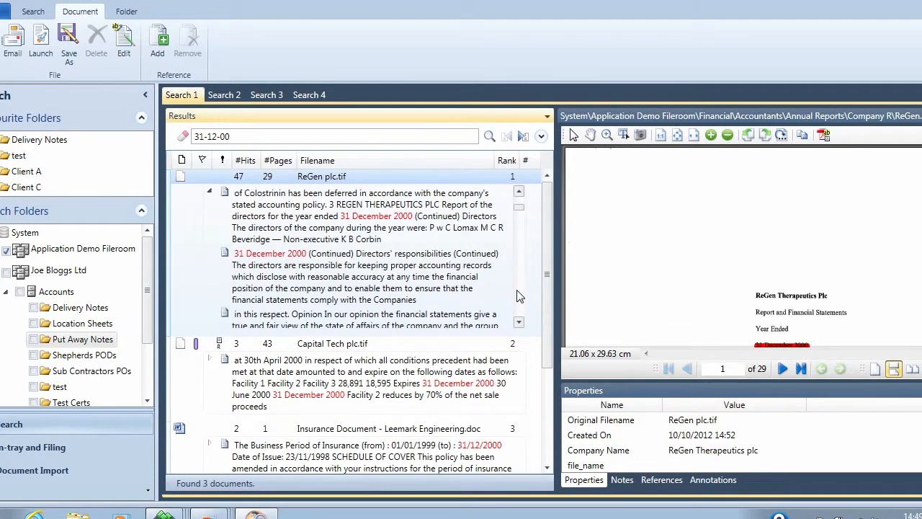
pyautogui.scroll(-3, 517, 291)
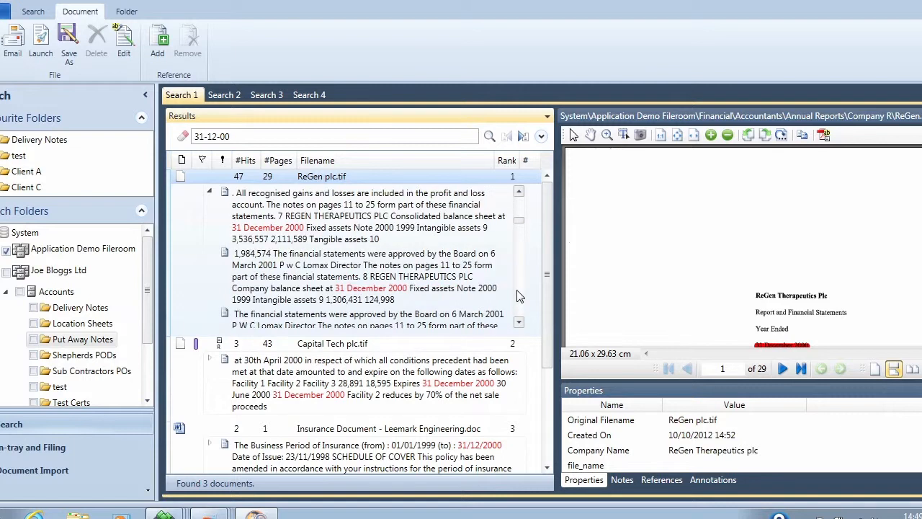
pyautogui.scroll(-3, 517, 294)
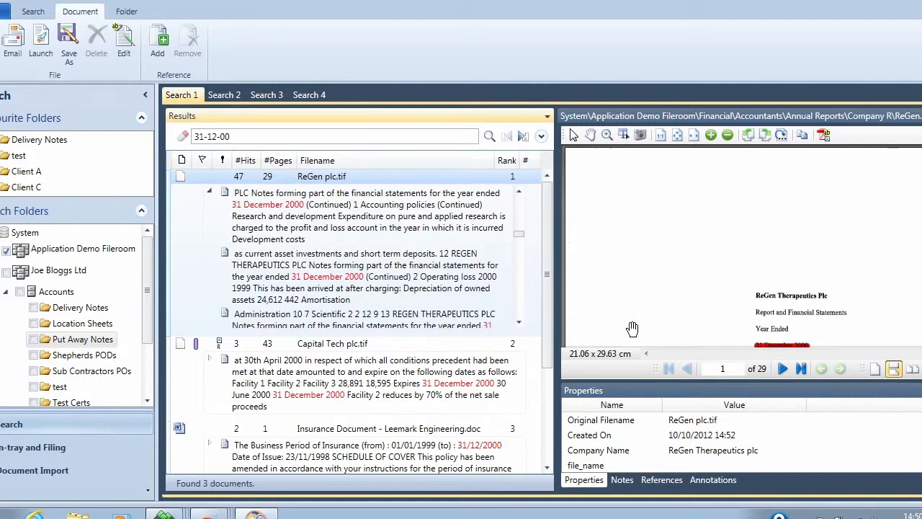
pyautogui.click(782, 369)
pyautogui.click(783, 369)
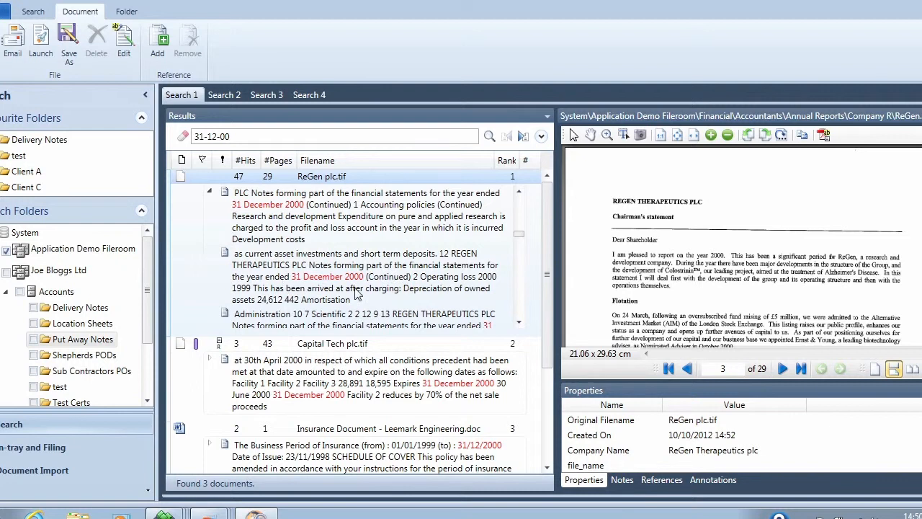
pyautogui.click(392, 281)
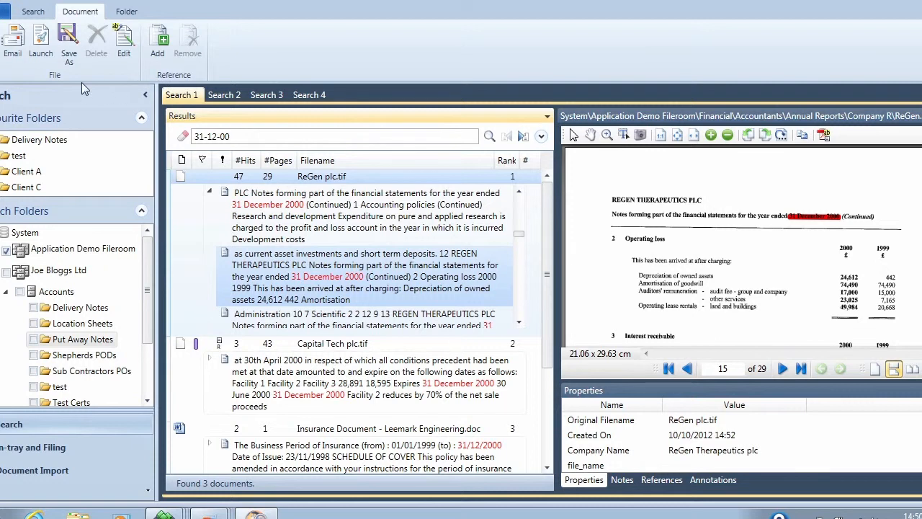
# Email the ReGen plc.tif document as a PDF attachment limited to the page range 2-9,14,23-.
pyautogui.click(11, 48)
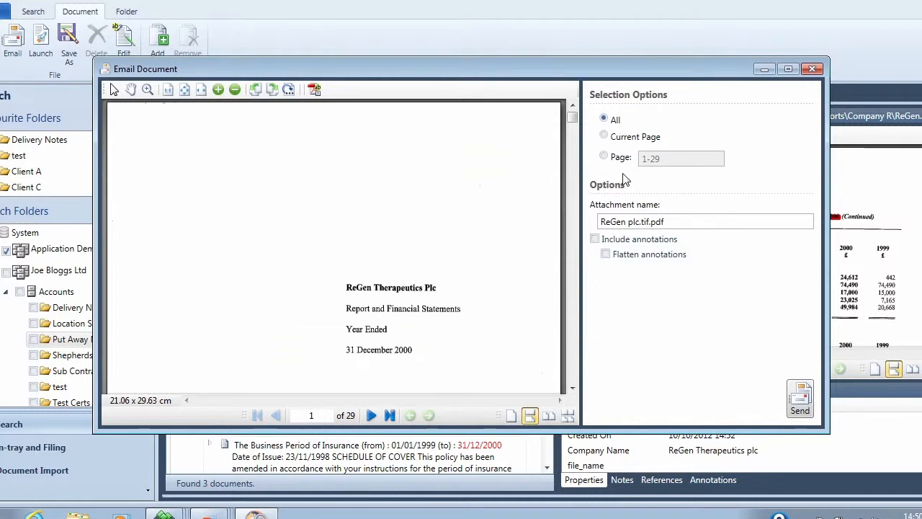
pyautogui.click(622, 138)
pyautogui.click(616, 160)
pyautogui.moveTo(664, 160); pyautogui.dragTo(623, 165)
pyautogui.write('2')
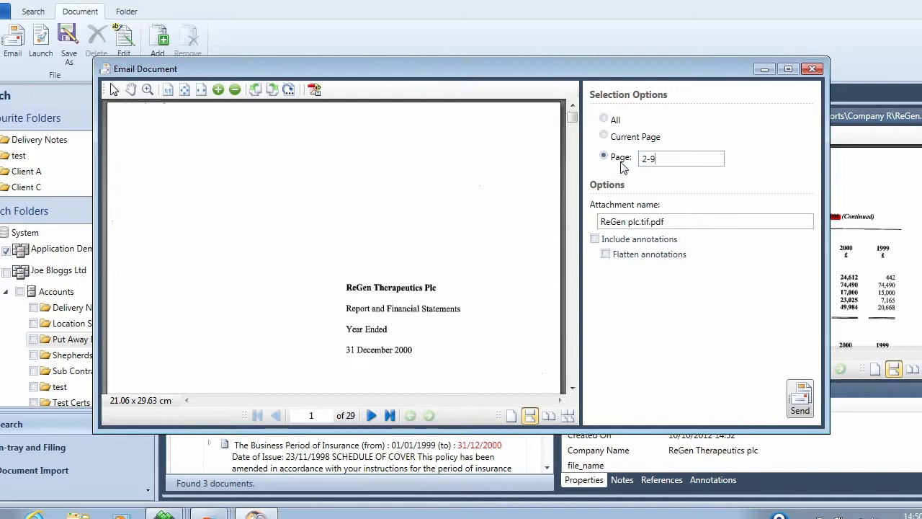
pyautogui.write('-9,14,23-25')
pyautogui.click(800, 409)
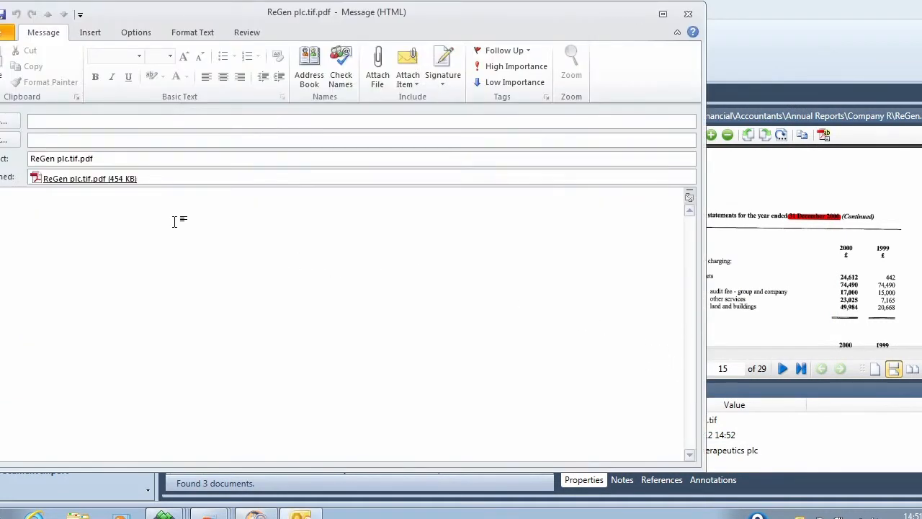
# Open the PDF attachment to review it, then close it and the email message.
pyautogui.doubleClick(91, 180)
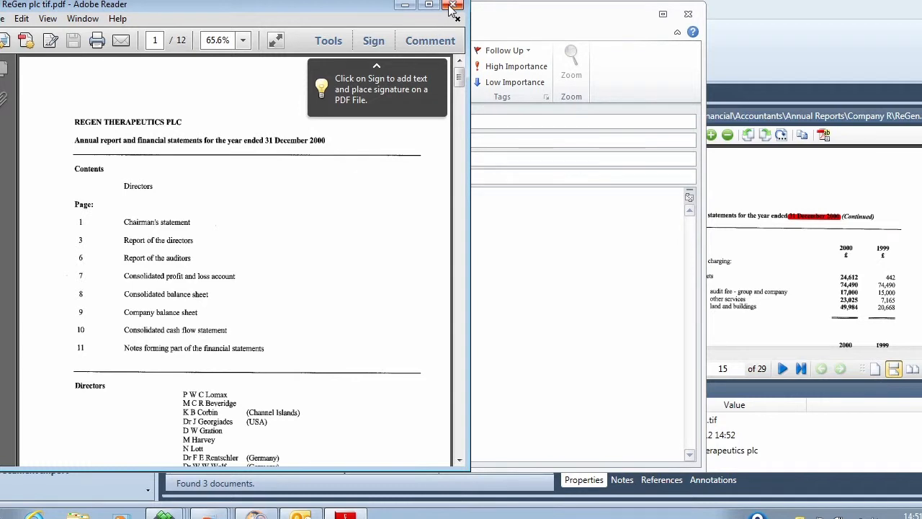
pyautogui.click(454, 8)
pyautogui.click(688, 14)
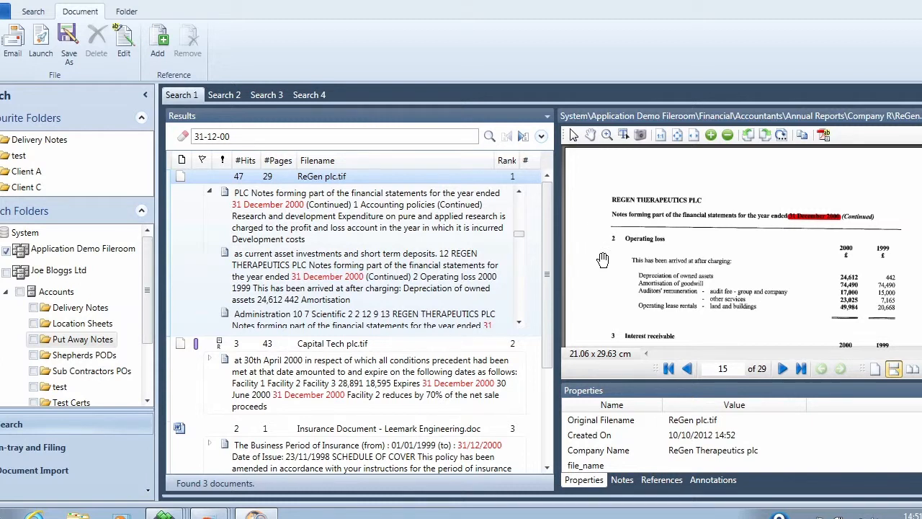
# Search for the exact phrase "invoice 97/16".
pyautogui.click(261, 137)
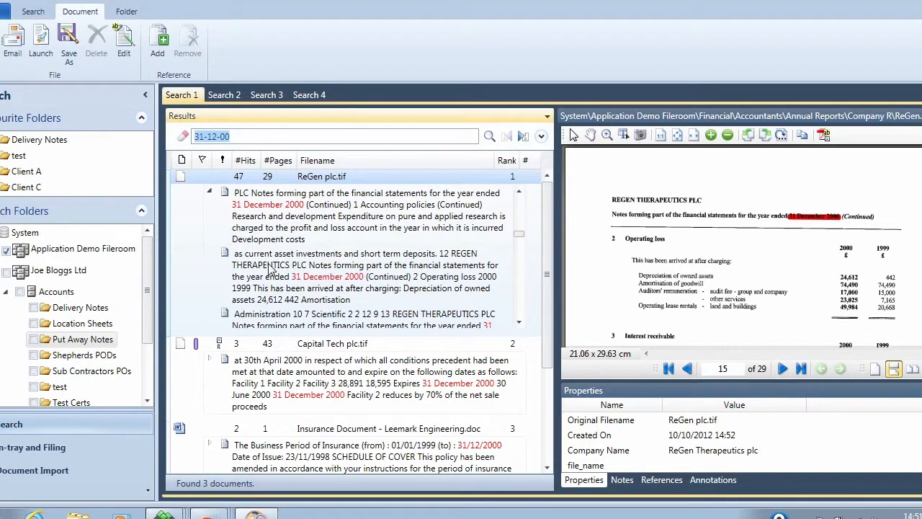
pyautogui.write('"invoice 97/16')
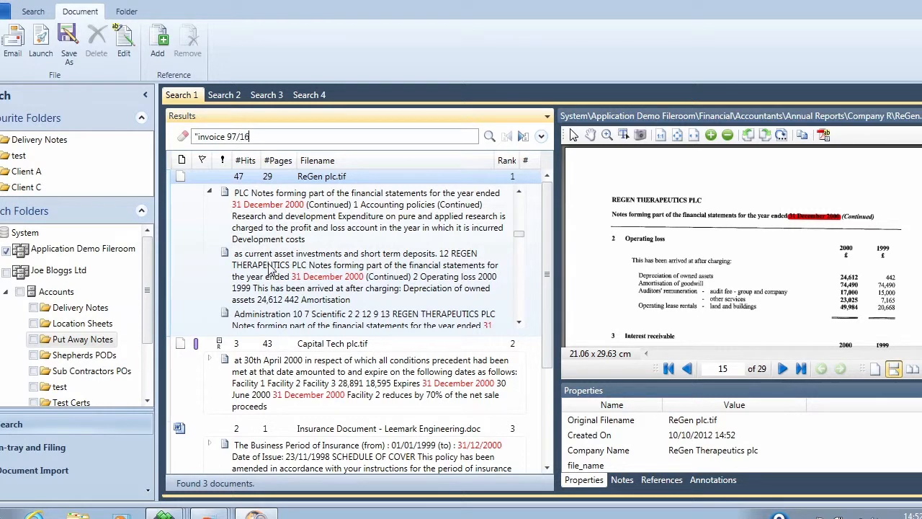
pyautogui.write('"')
pyautogui.click(489, 136)
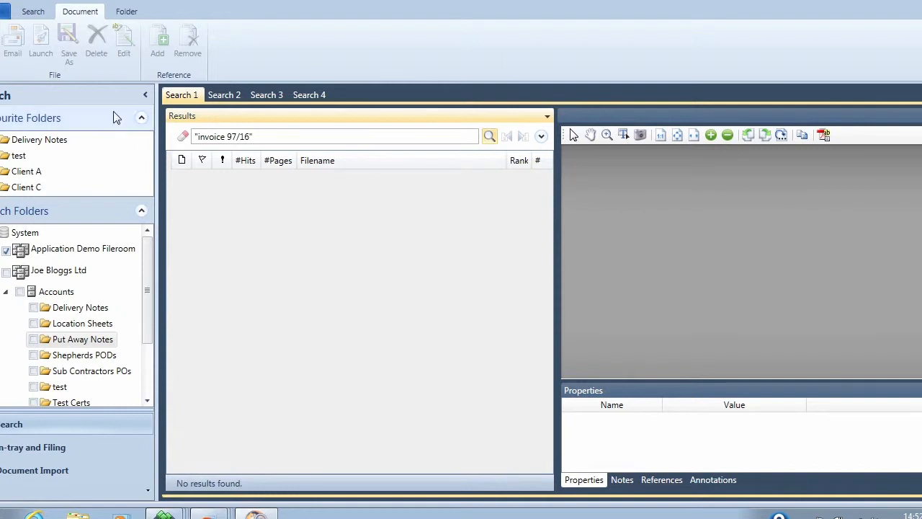
# Enable Include Fuzzy Matches and rerun the "invoice 97/16" search.
pyautogui.click(34, 13)
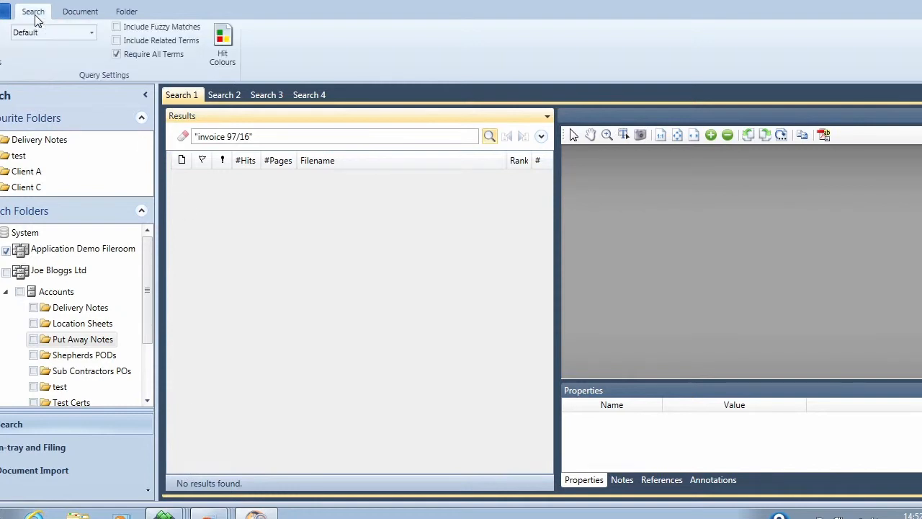
pyautogui.click(116, 28)
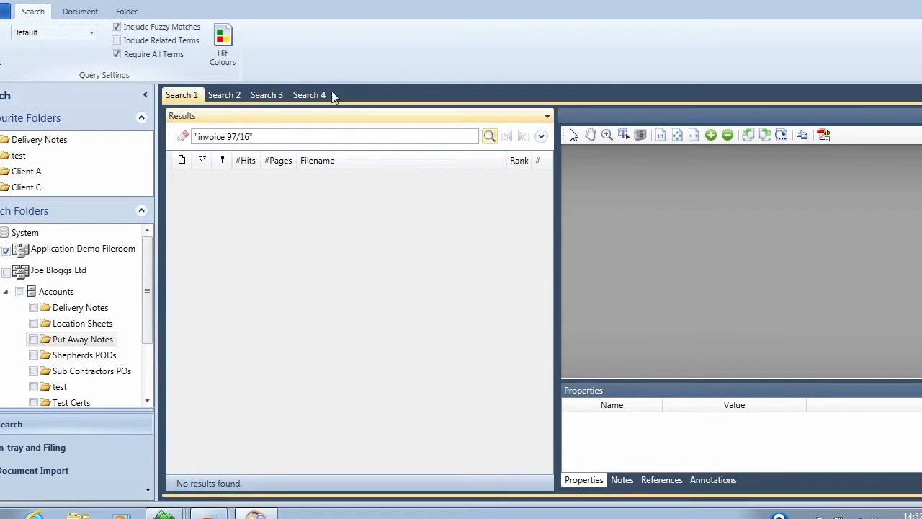
pyautogui.click(488, 136)
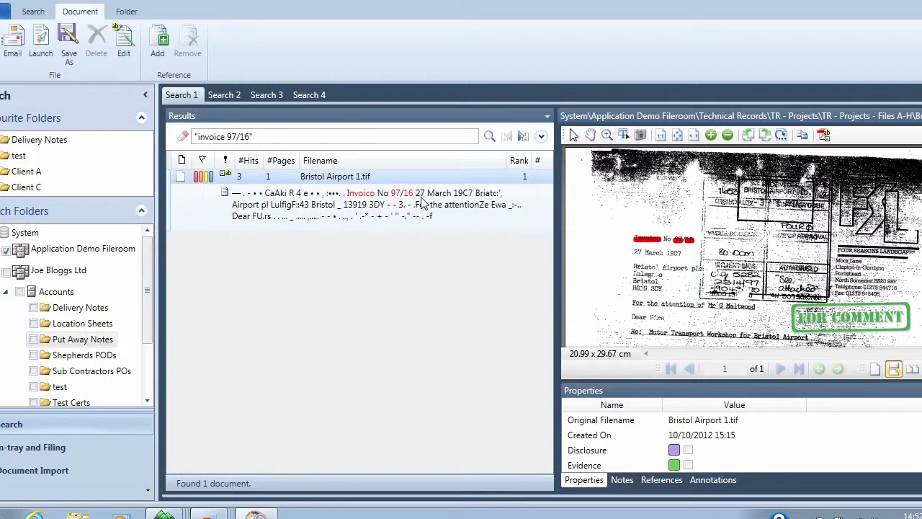
# Maximize the preview of Bristol Airport 1.tif and scroll through the invoice page.
pyautogui.doubleClick(664, 119)
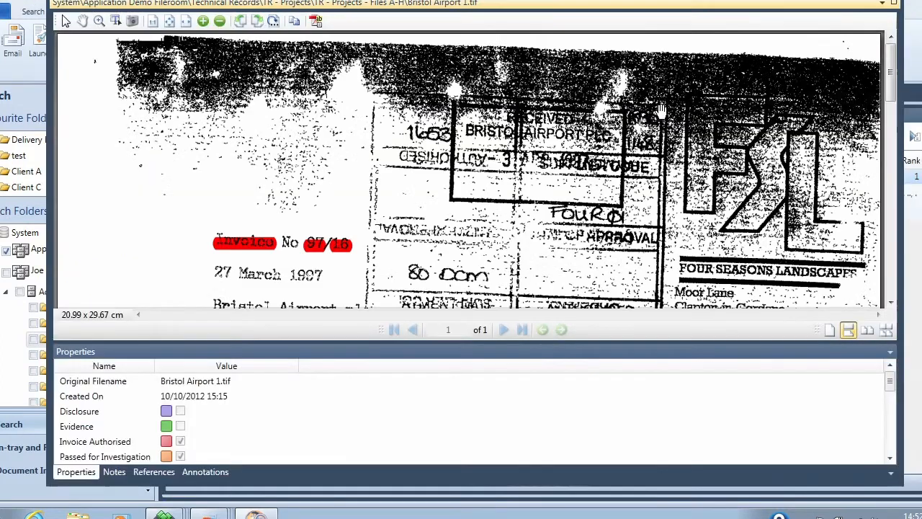
pyautogui.moveTo(466, 264); pyautogui.dragTo(469, 122)
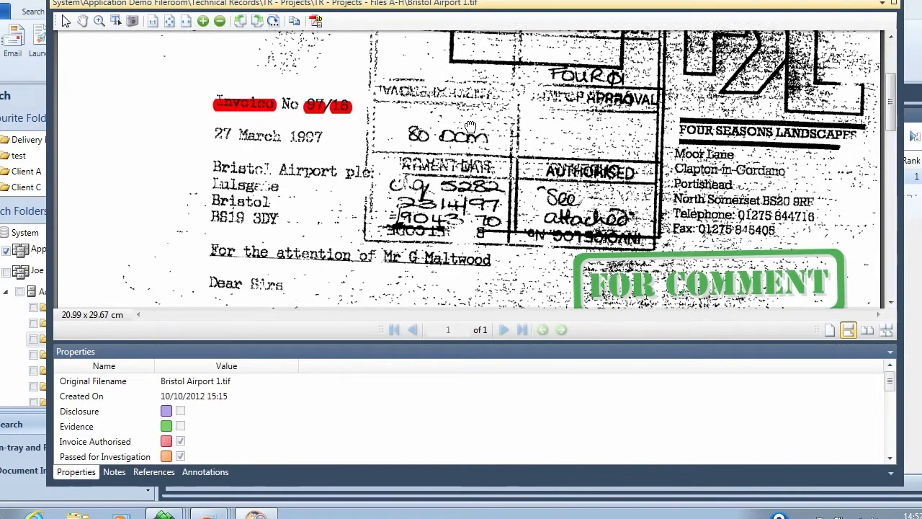
pyautogui.moveTo(471, 271); pyautogui.dragTo(470, 107)
pyautogui.moveTo(472, 240)
pyautogui.mouseDown()
pyautogui.moveTo(473, 111)
pyautogui.moveTo(476, 240)
pyautogui.mouseUp()
pyautogui.moveTo(473, 121); pyautogui.dragTo(464, 328)
# Zoom into the highlighted invoice number with the Zoom tool, then restore the preview to normal size.
pyautogui.click(98, 21)
pyautogui.moveTo(196, 122); pyautogui.dragTo(365, 168)
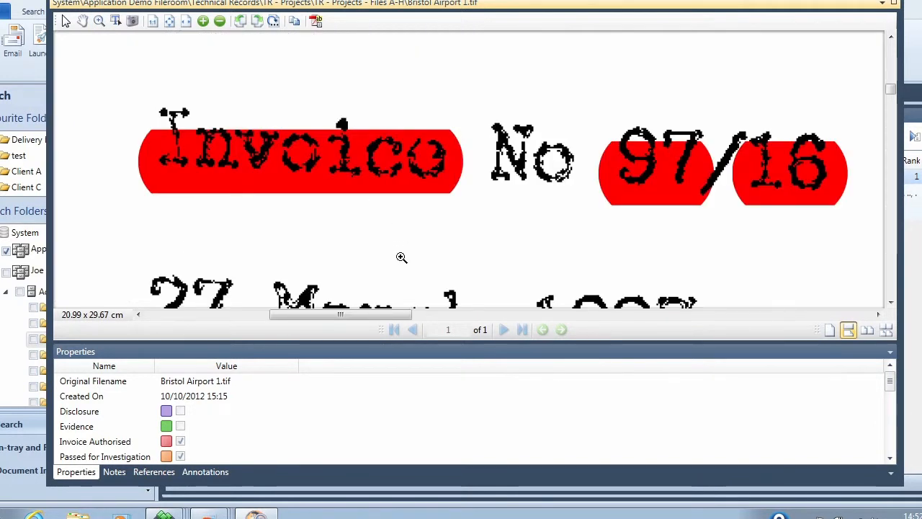
pyautogui.moveTo(403, 105); pyautogui.dragTo(465, 216)
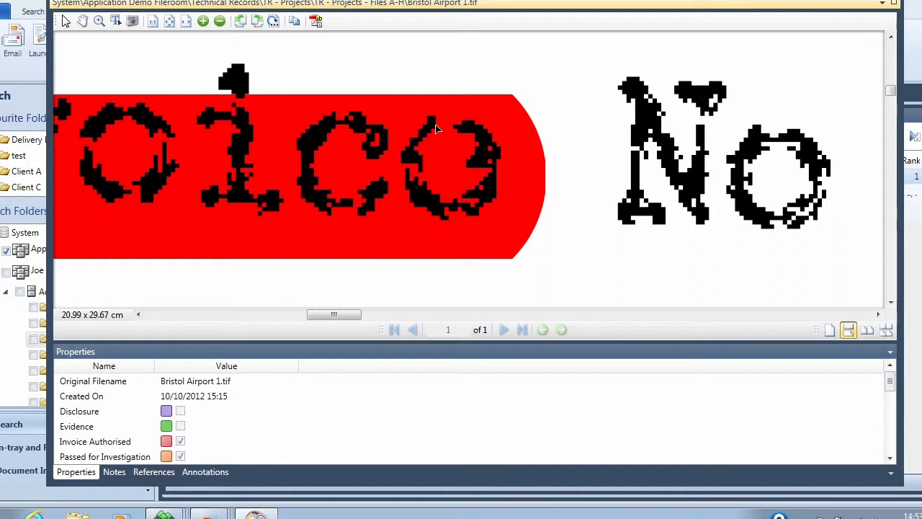
pyautogui.doubleClick(414, 6)
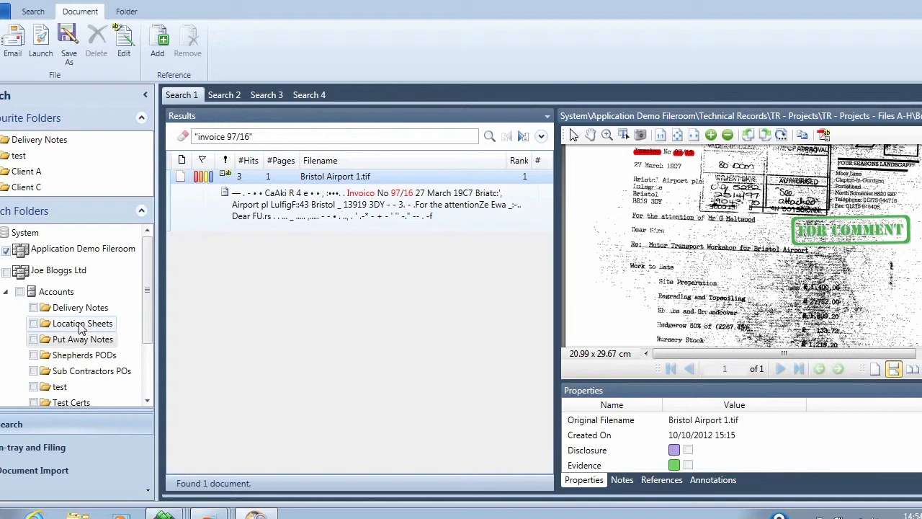
# Switch to In-tray and Filing, open the user's in-tray and select the document 20140408091411042.tif.pdf.
pyautogui.click(69, 442)
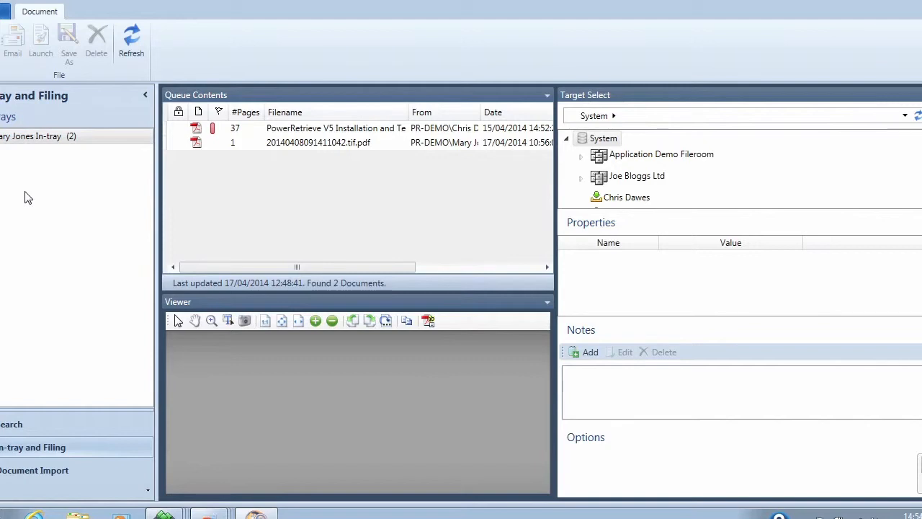
pyautogui.click(66, 138)
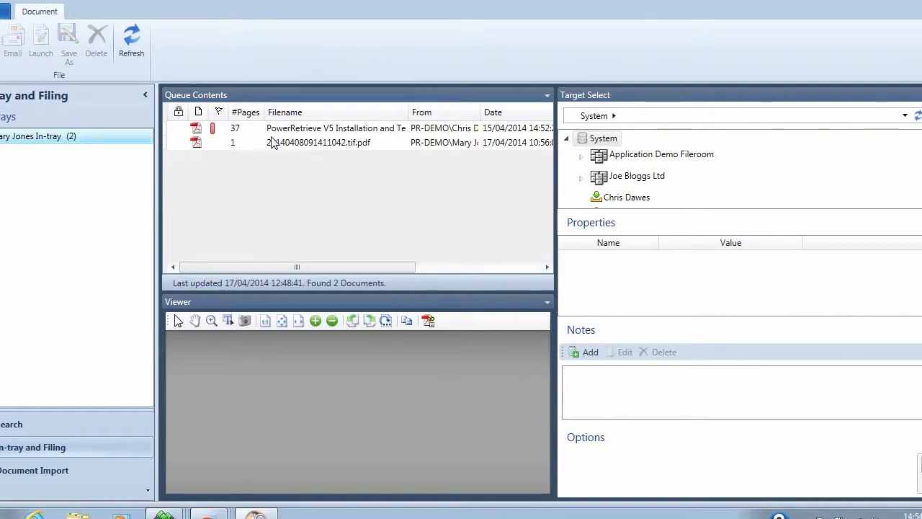
pyautogui.click(273, 142)
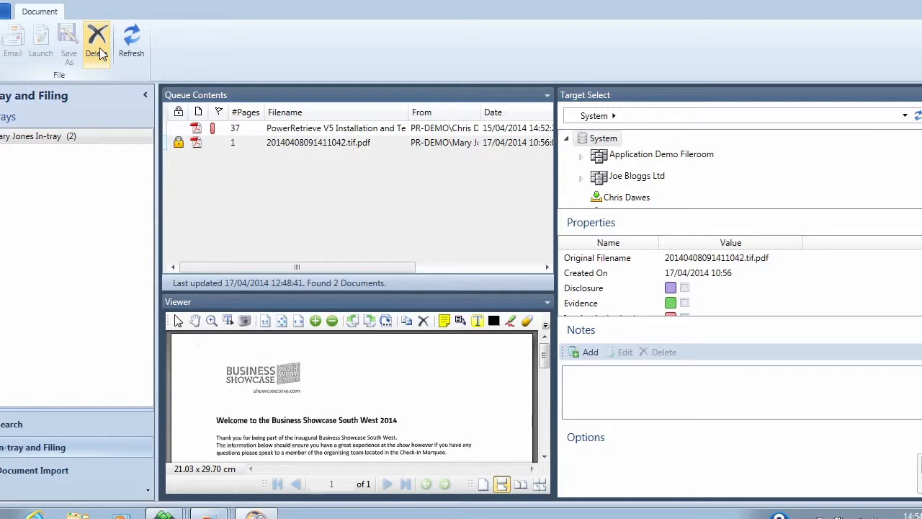
# Browse the target tree and choose a colleague's in-tray as the filing target.
pyautogui.click(582, 180)
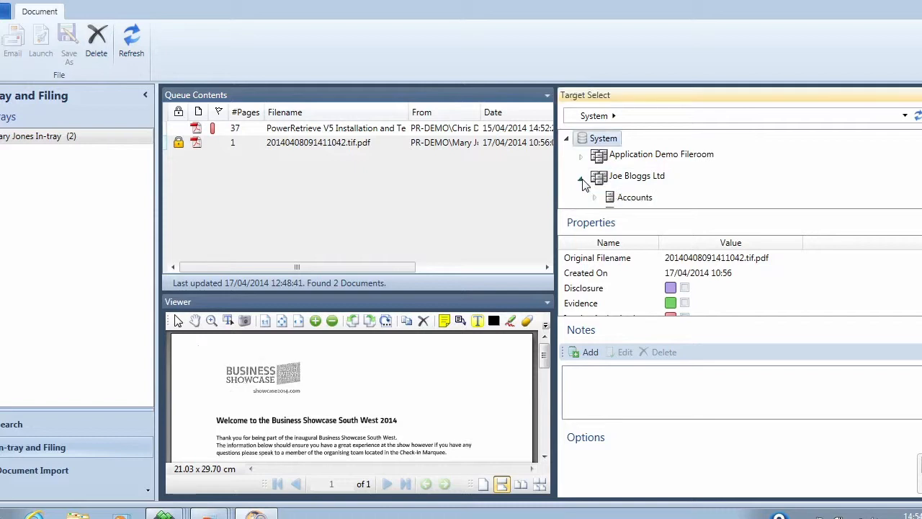
pyautogui.click(596, 198)
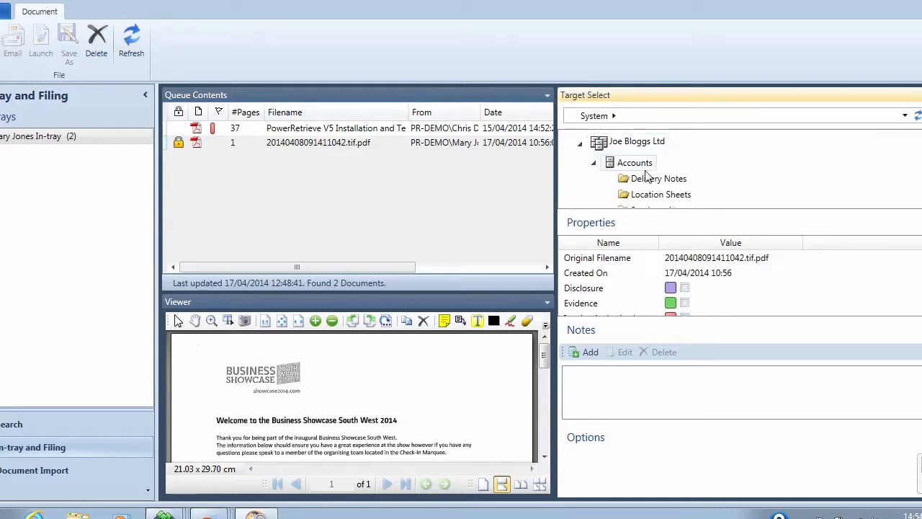
pyautogui.click(649, 180)
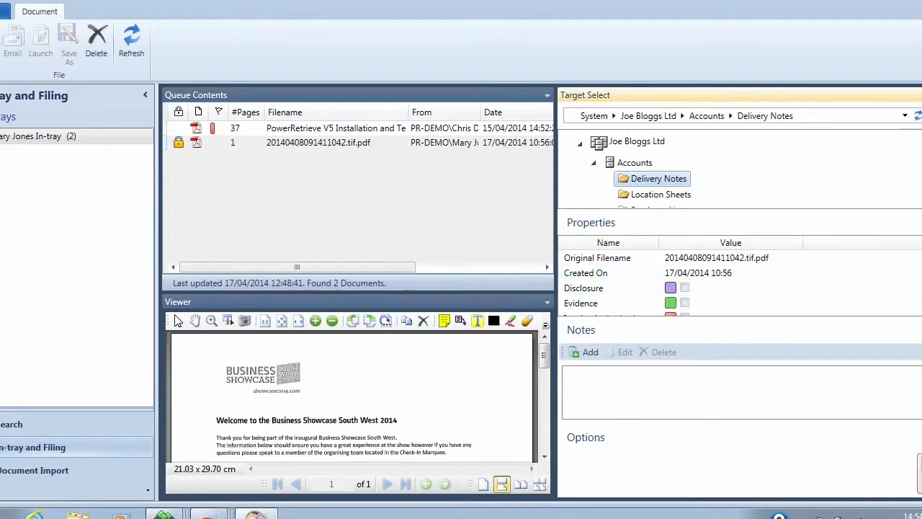
pyautogui.scroll(-5, 721, 169)
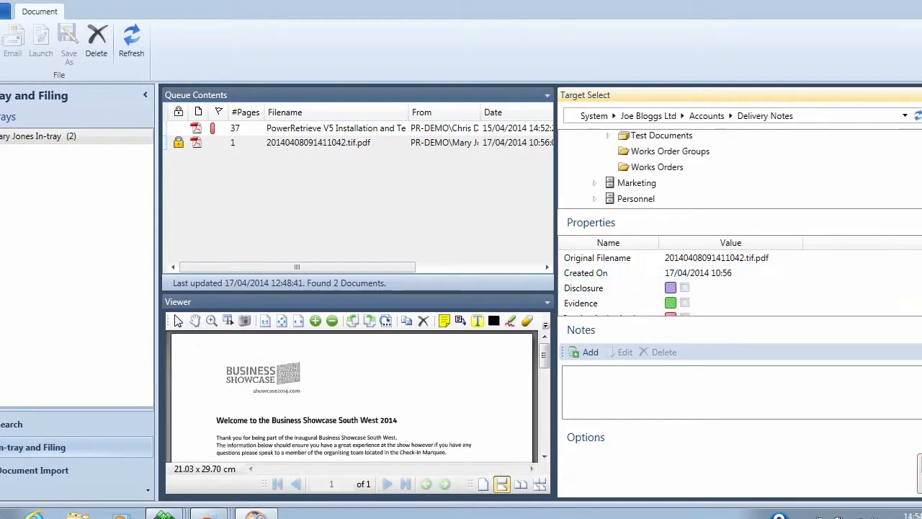
pyautogui.scroll(-1, 721, 169)
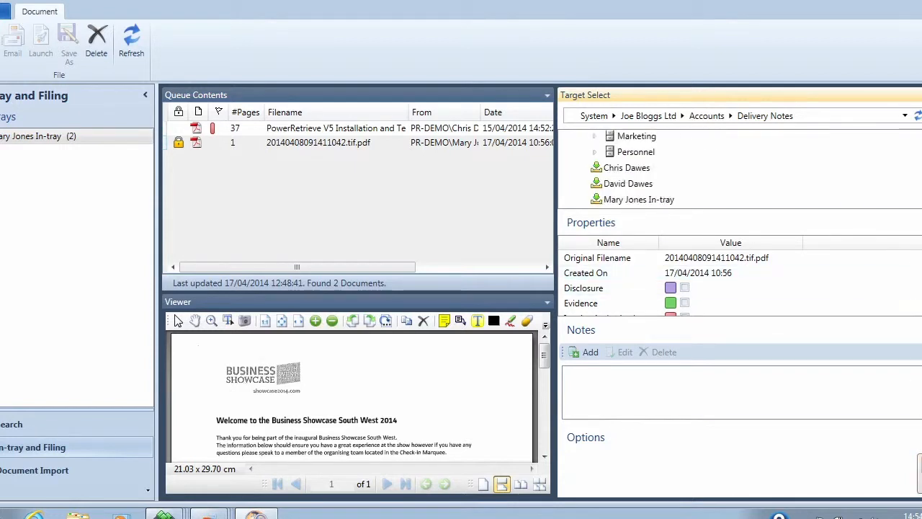
pyautogui.click(624, 175)
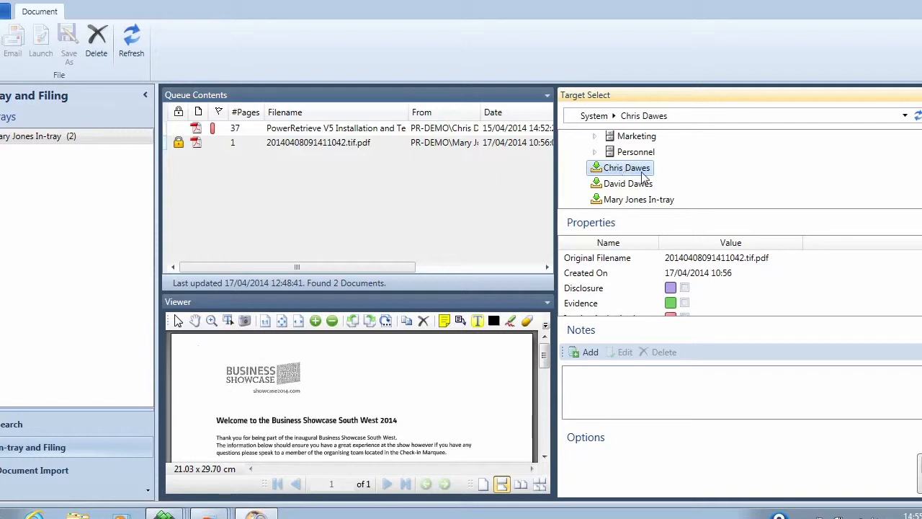
# Add the note "this is correct?" to the document and tick its Invoice Authorised property.
pyautogui.click(589, 351)
pyautogui.write('this')
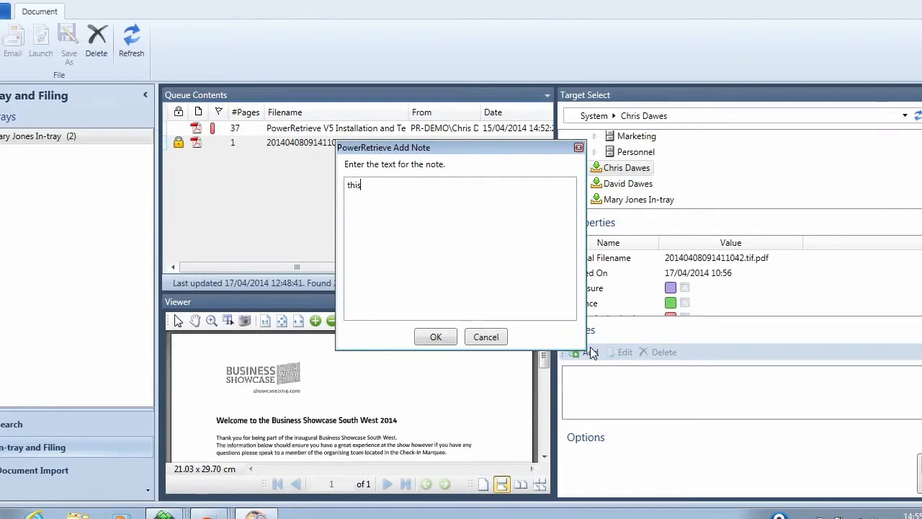
pyautogui.write(' is correct?')
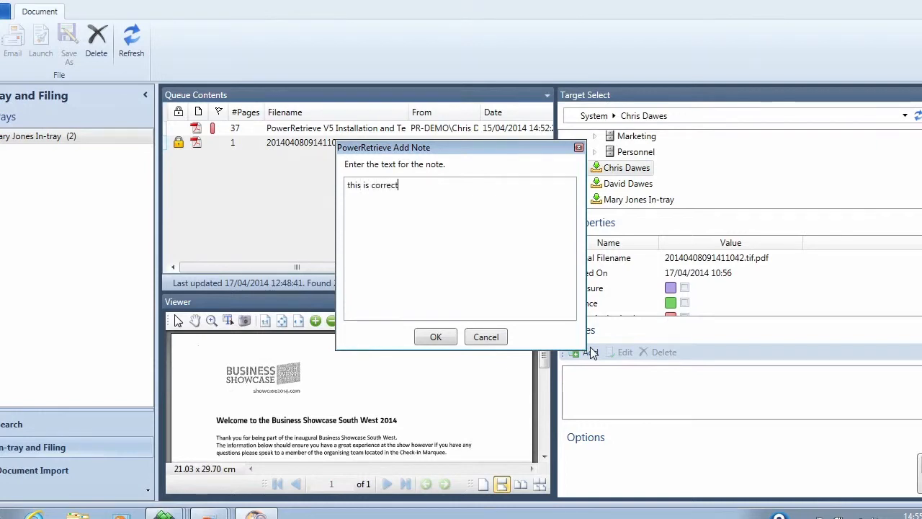
pyautogui.click(447, 336)
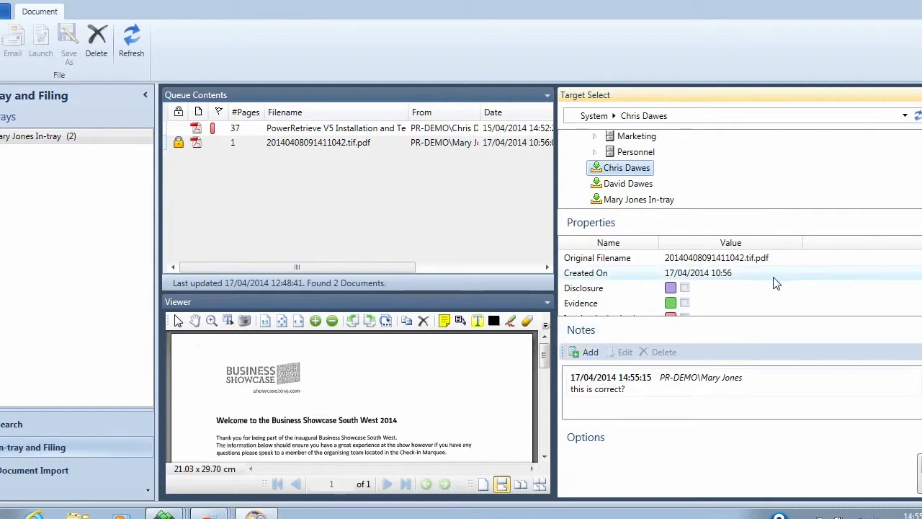
pyautogui.scroll(-1, 774, 282)
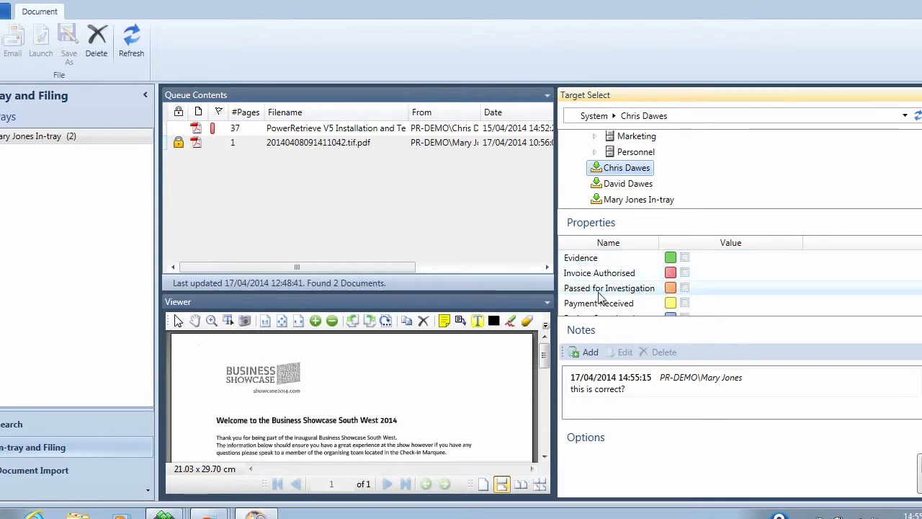
pyautogui.click(684, 272)
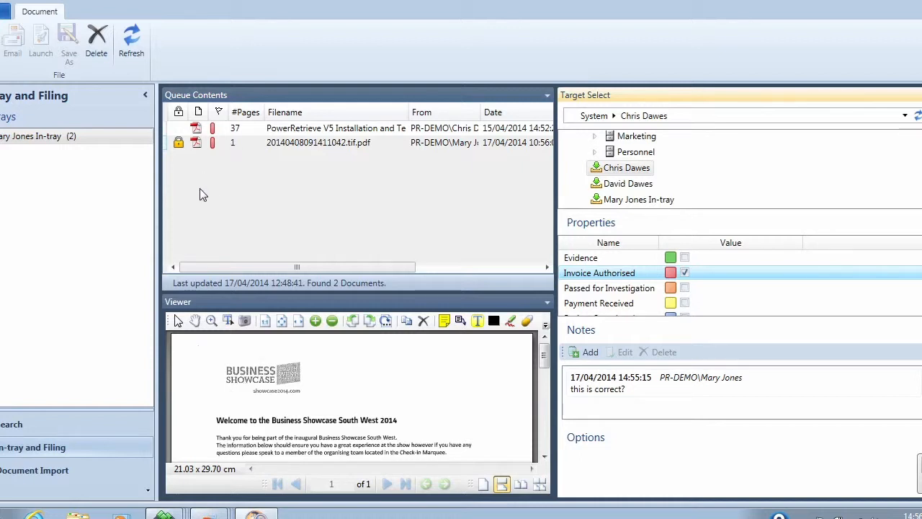
# Return to Search and run a property search with Invoice Authorised and Project Completed ticked and Payment Received unticked.
pyautogui.click(103, 423)
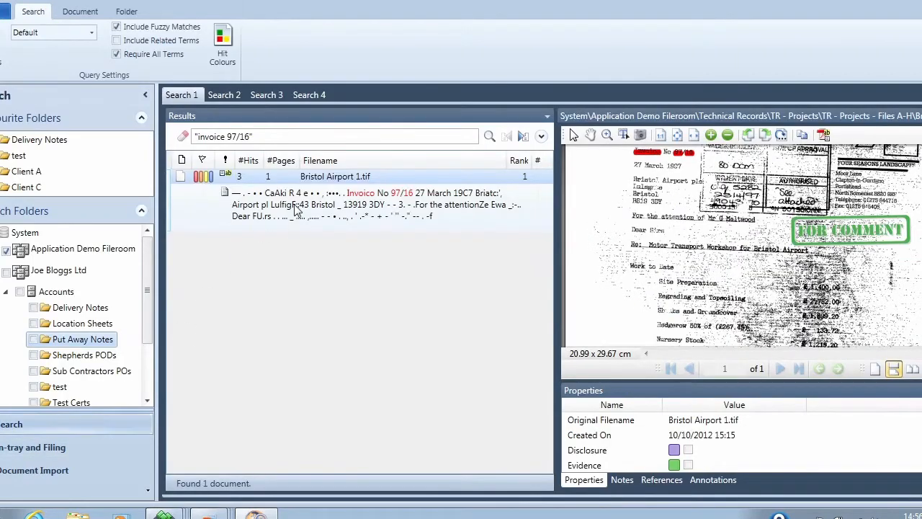
pyautogui.click(183, 137)
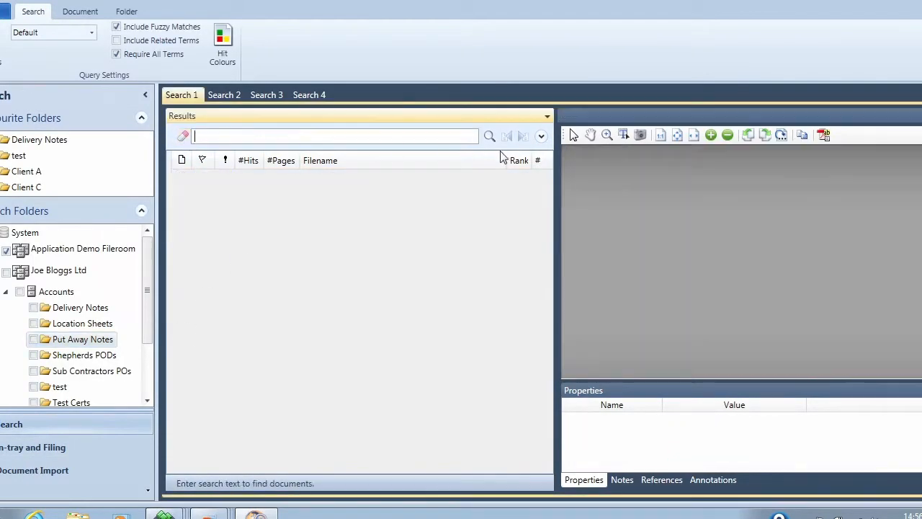
pyautogui.click(541, 137)
pyautogui.click(548, 261)
pyautogui.click(547, 261)
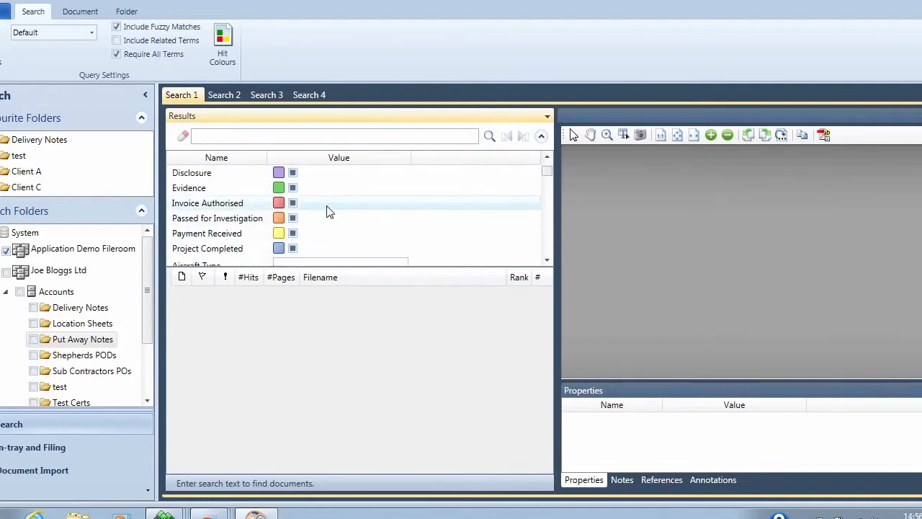
pyautogui.click(292, 202)
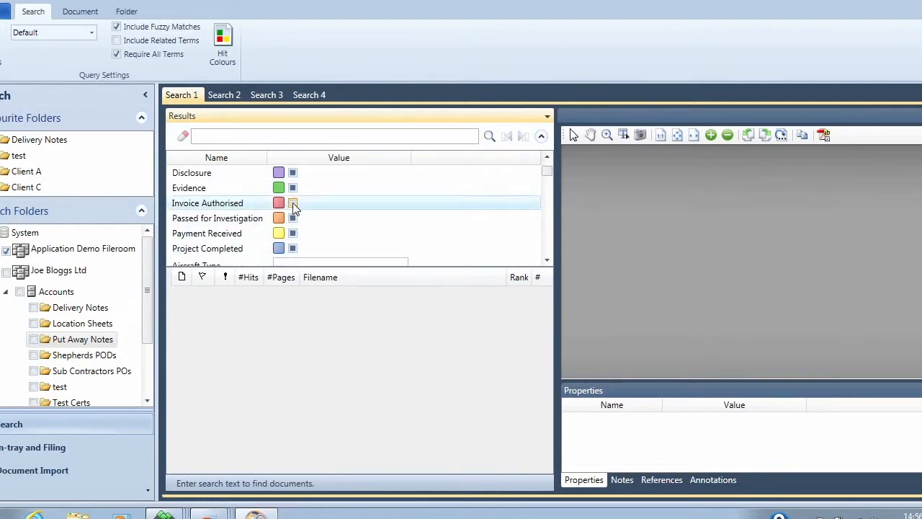
pyautogui.click(293, 248)
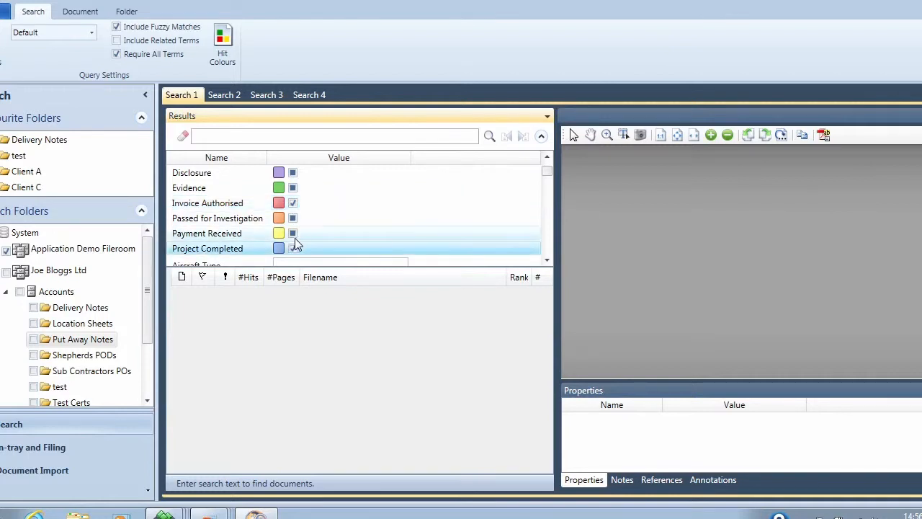
pyautogui.click(293, 233)
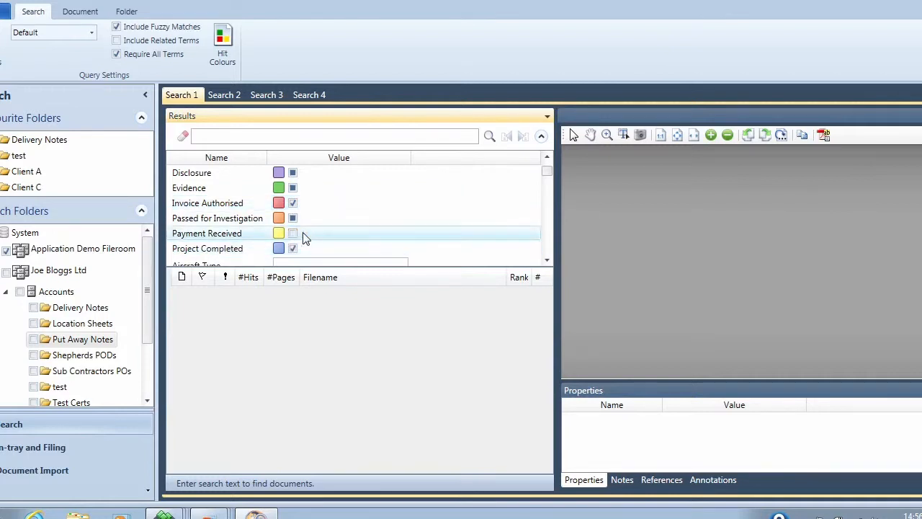
pyautogui.click(489, 136)
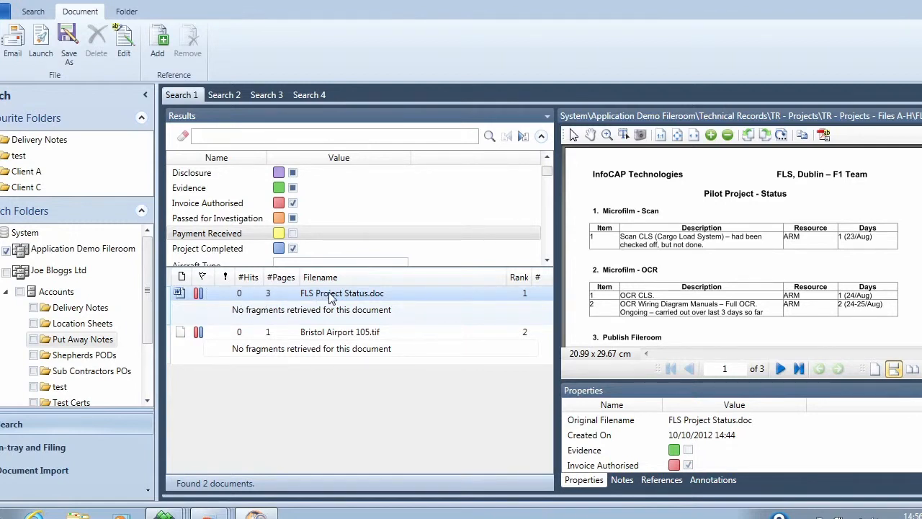
# Open FLS Project Status.doc for editing and tick its Payment Received property.
pyautogui.click(124, 50)
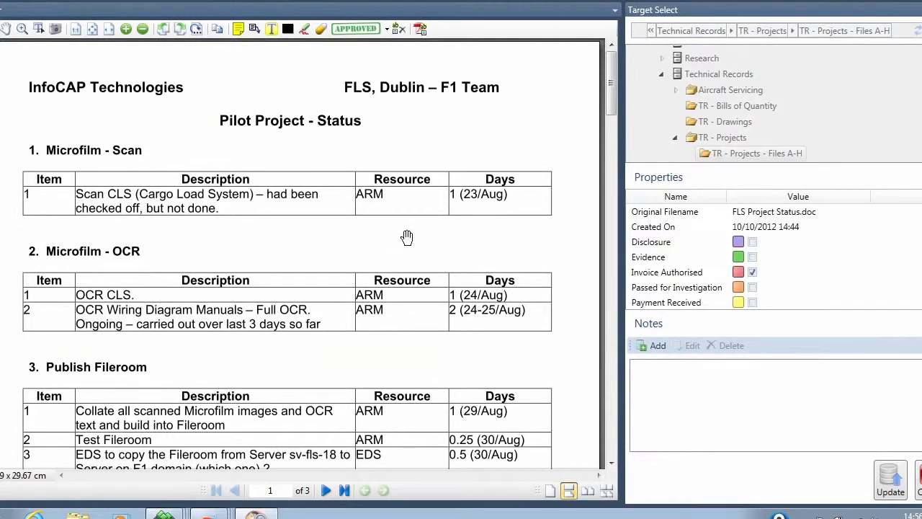
pyautogui.scroll(-1, 776, 257)
pyautogui.click(752, 287)
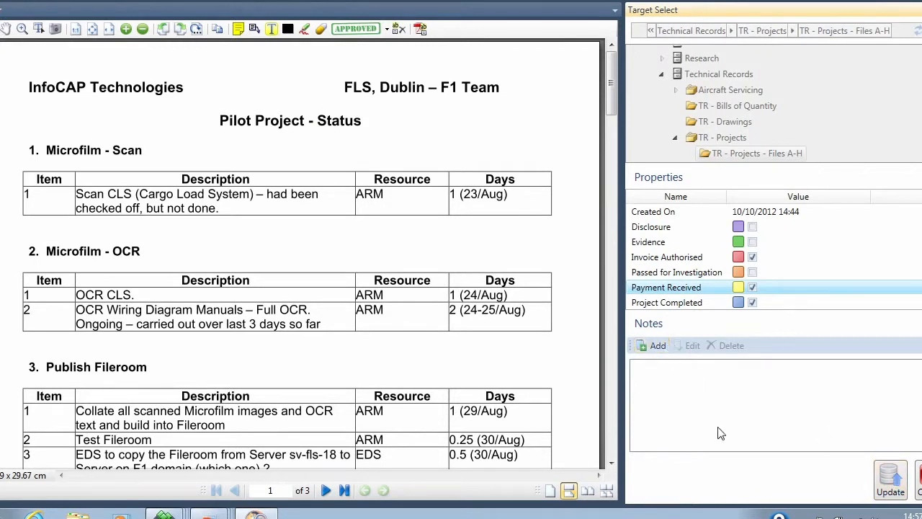
pyautogui.click(657, 289)
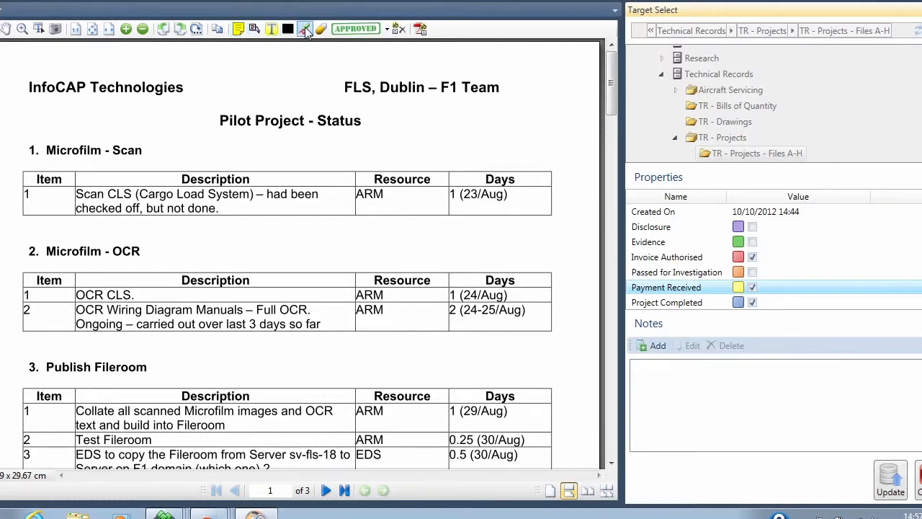
# Place a sticky note annotation reading "kthfuytf" beside the page heading.
pyautogui.click(239, 30)
pyautogui.click(226, 86)
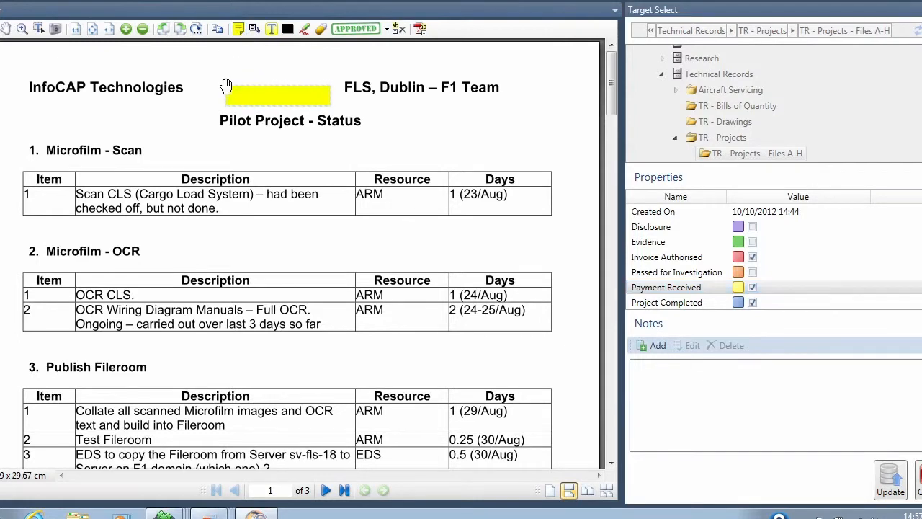
pyautogui.write('kthfuytf')
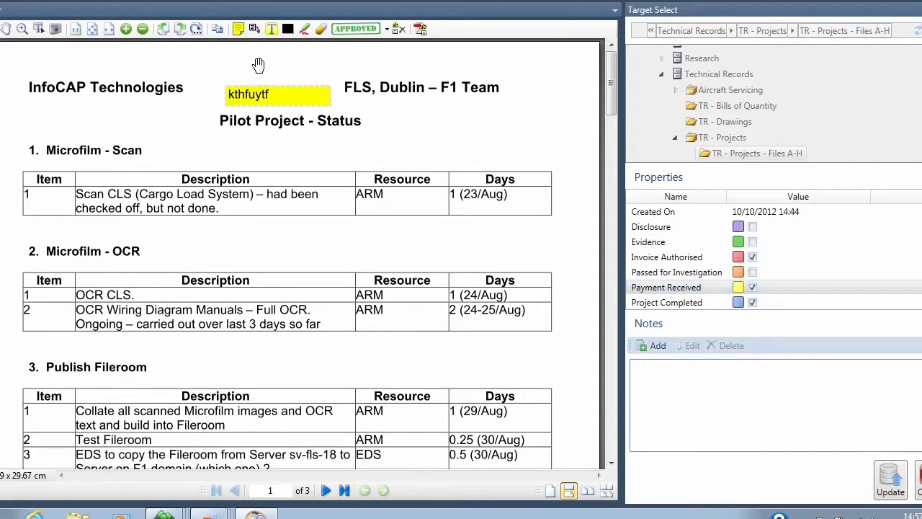
# Add a callout arrow pointing at InfoCAP Technologies with the text "look".
pyautogui.click(261, 35)
pyautogui.moveTo(153, 99)
pyautogui.mouseDown()
pyautogui.moveTo(273, 160)
pyautogui.moveTo(318, 153)
pyautogui.mouseUp()
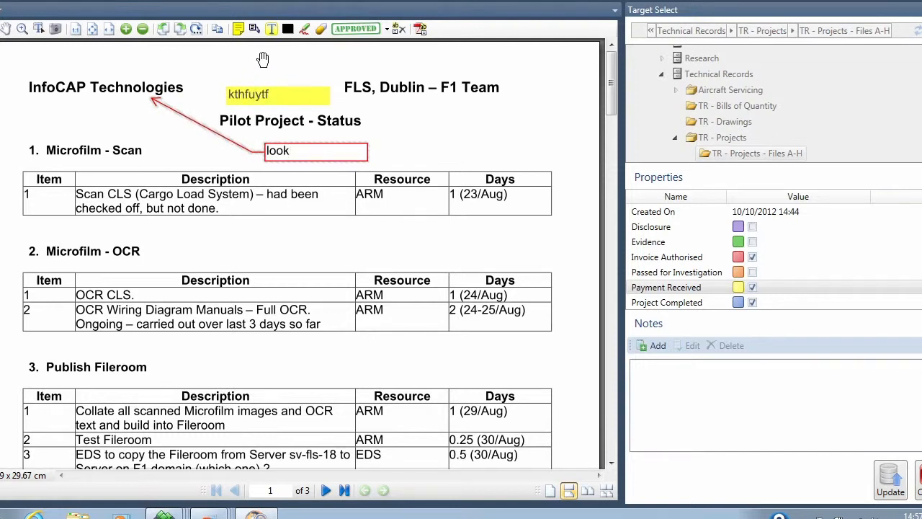
# Highlight the header and first row of the Microfilm - Scan table and black out the Microfilm - OCR descriptions.
pyautogui.click(272, 31)
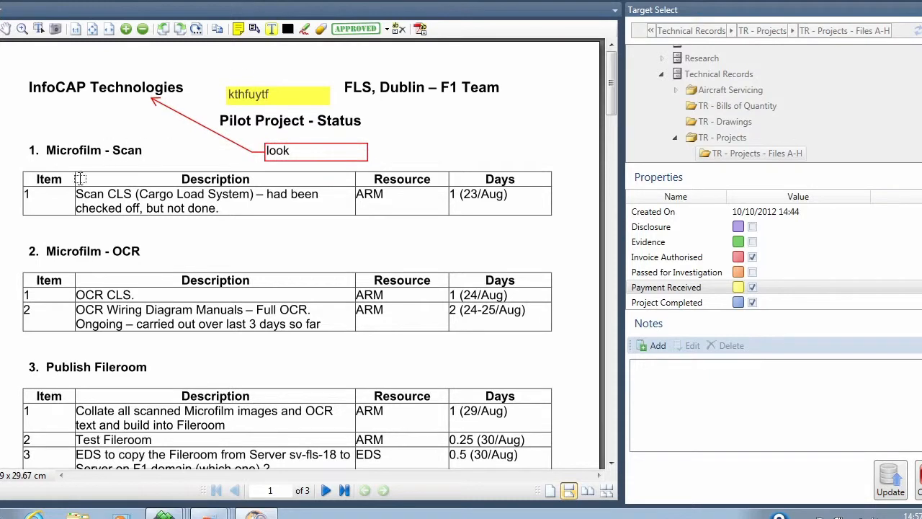
pyautogui.moveTo(76, 184); pyautogui.dragTo(260, 206)
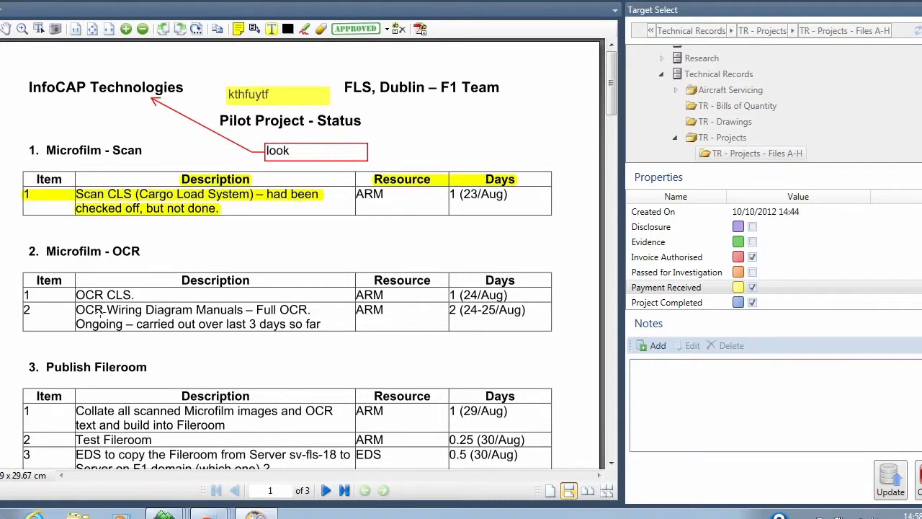
pyautogui.moveTo(74, 280); pyautogui.dragTo(331, 336)
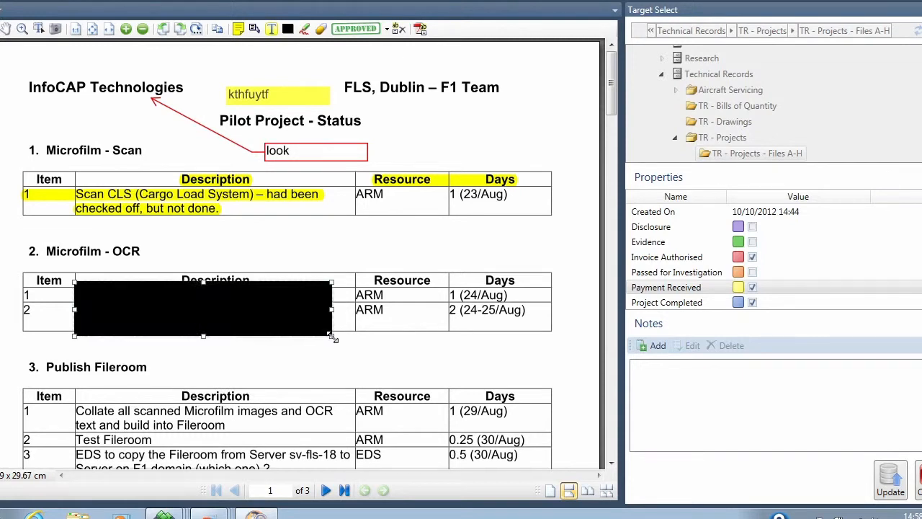
# Stamp the page with an Approved stamp over the Publish Fileroom table.
pyautogui.click(387, 29)
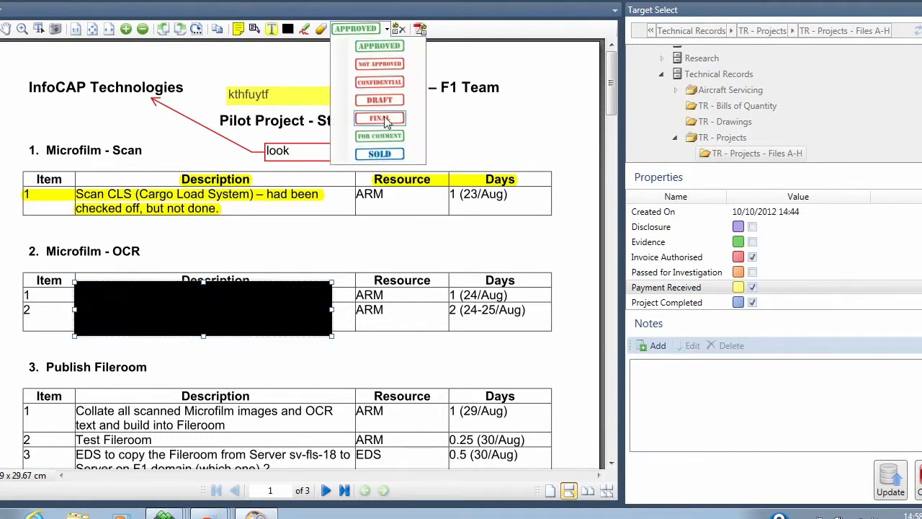
pyautogui.click(382, 54)
pyautogui.click(346, 384)
pyautogui.click(183, 377)
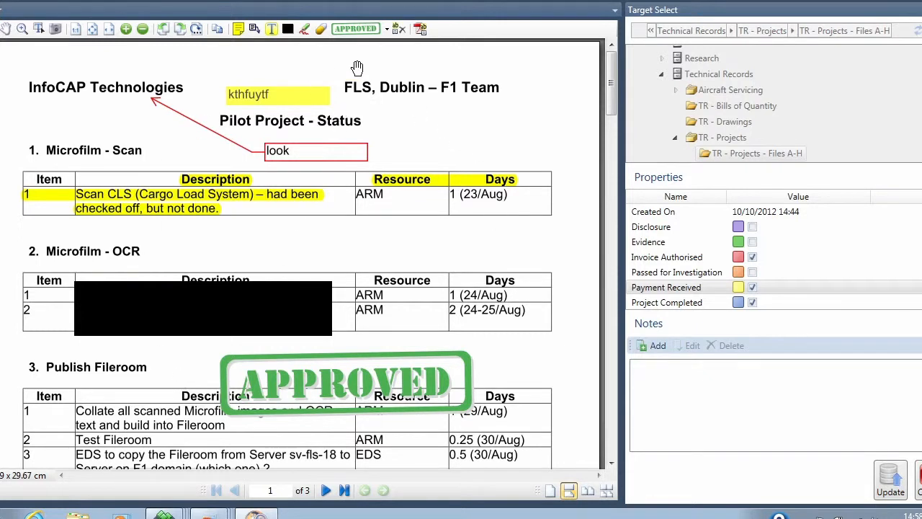
# Toggle the annotations off and back on.
pyautogui.click(421, 30)
pyautogui.click(421, 31)
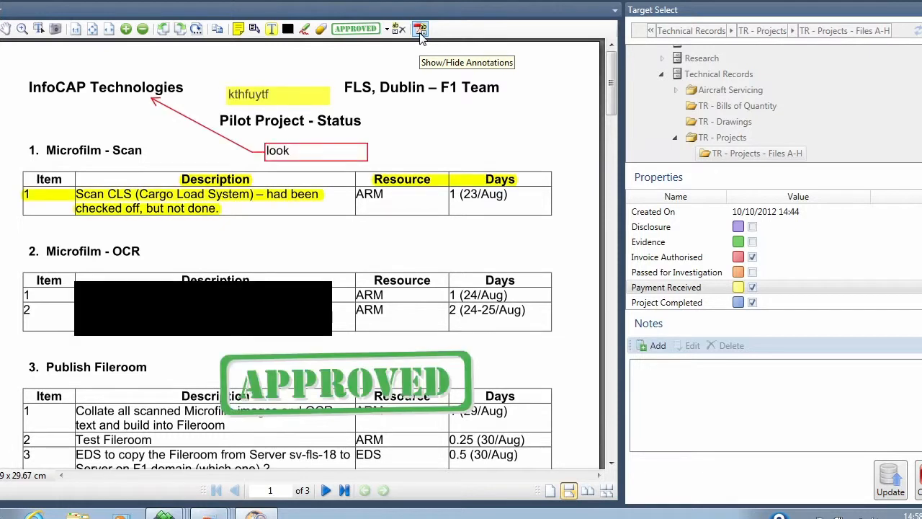
pyautogui.click(422, 32)
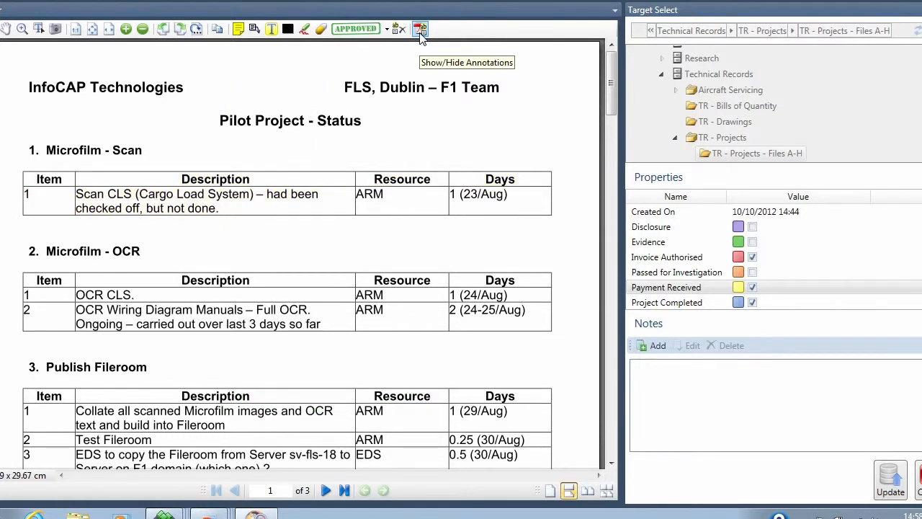
pyautogui.click(421, 30)
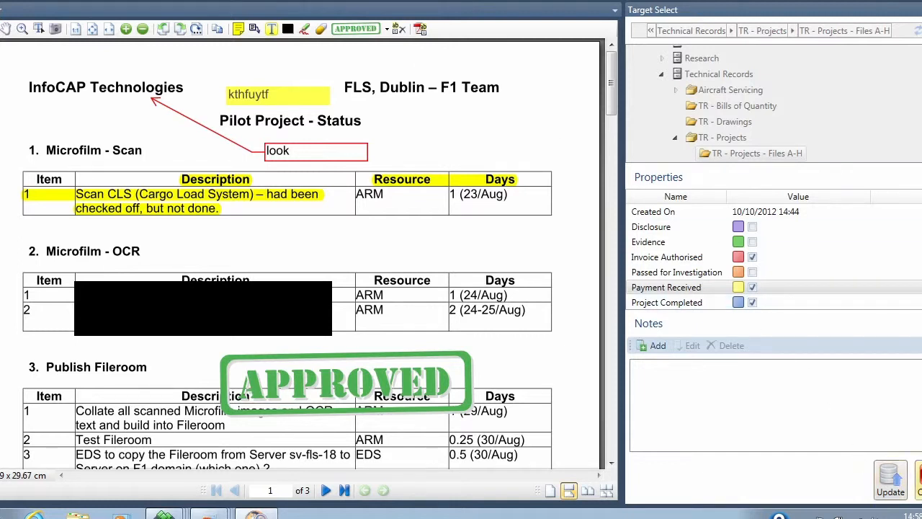
# Close the annotated document and collapse the search criteria panel.
pyautogui.click(919, 480)
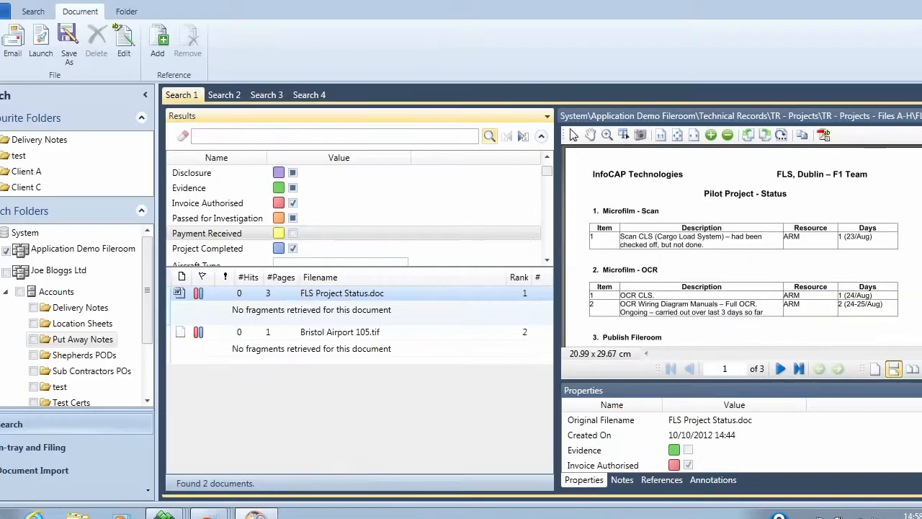
pyautogui.click(542, 137)
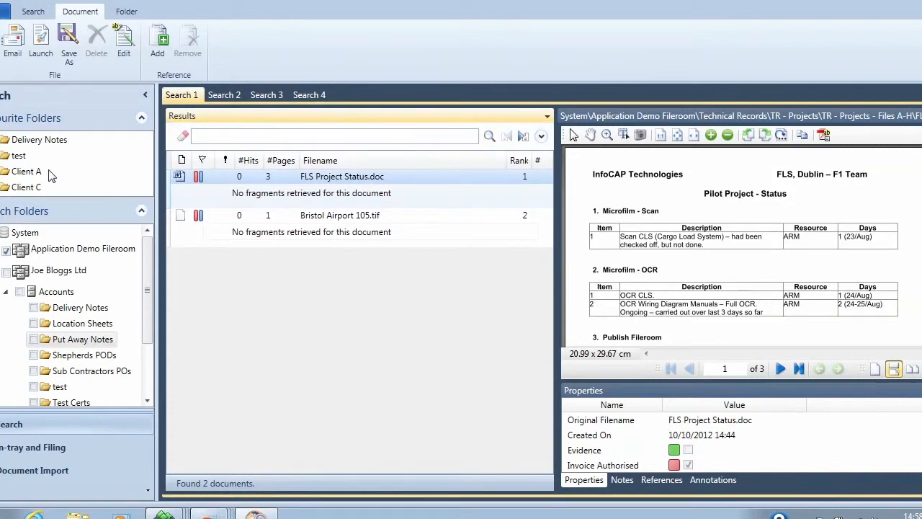
# Browse the Client C folder and review the notes and annotations of Chesters Electrical 10.tif.
pyautogui.click(31, 187)
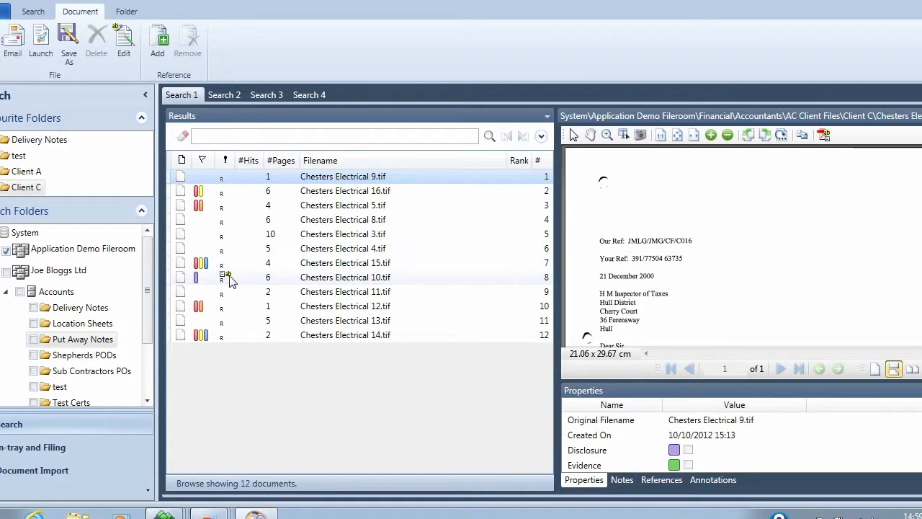
pyautogui.click(243, 281)
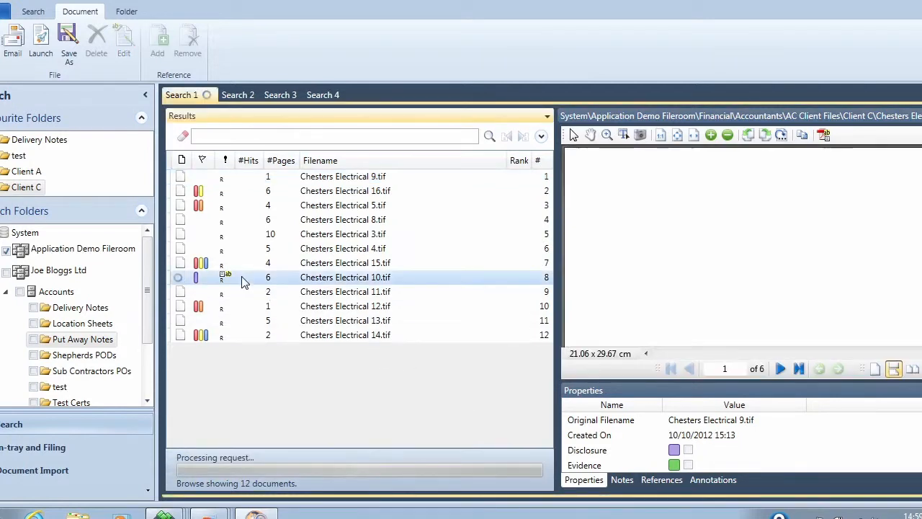
pyautogui.click(622, 480)
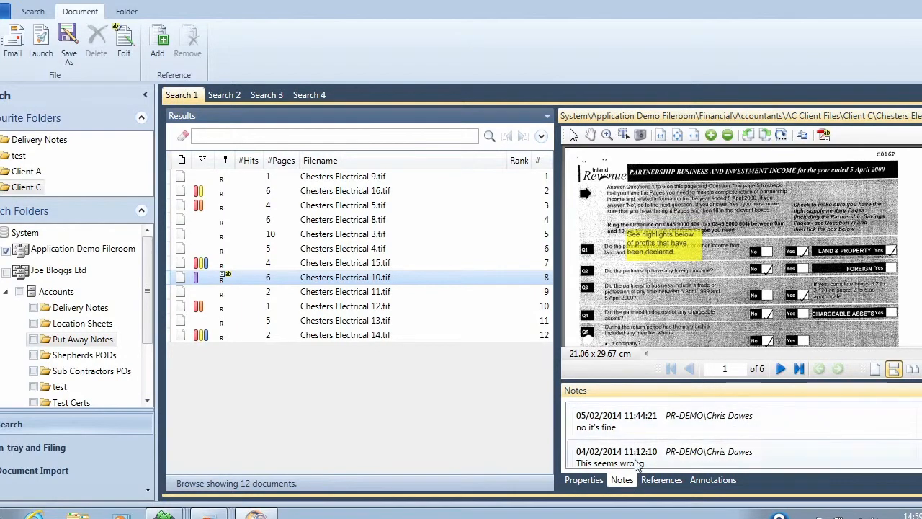
pyautogui.scroll(-1, 897, 465)
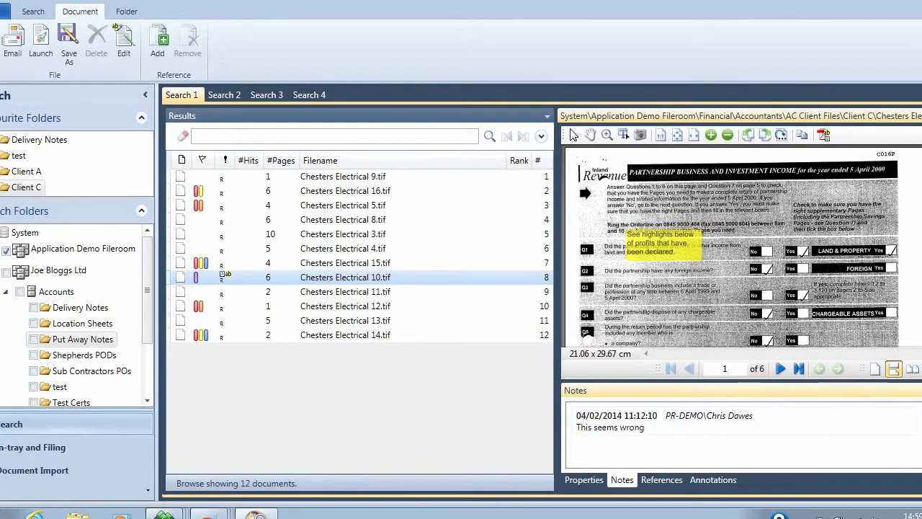
pyautogui.scroll(1, 915, 427)
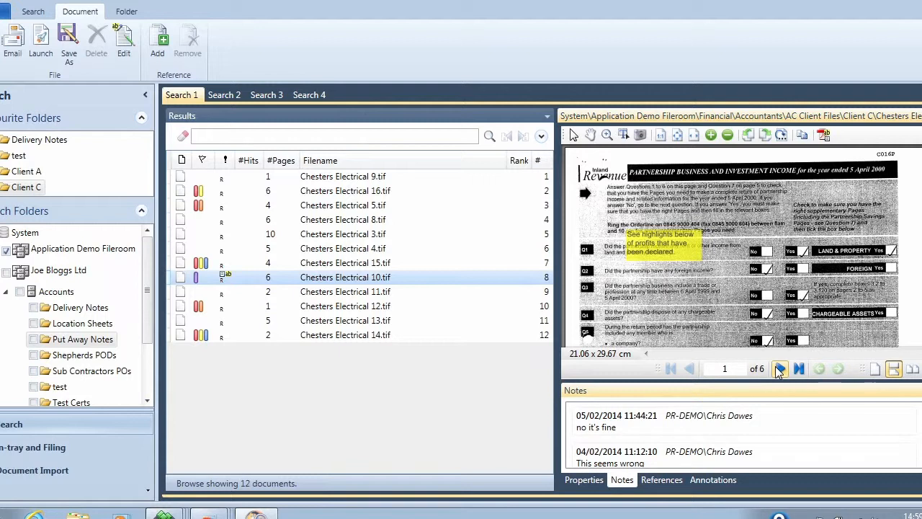
pyautogui.click(714, 478)
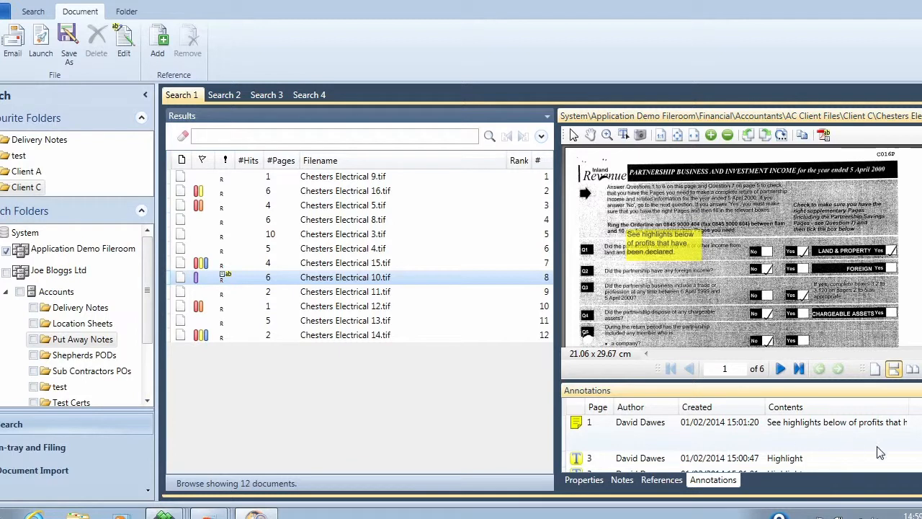
pyautogui.scroll(-1, 742, 439)
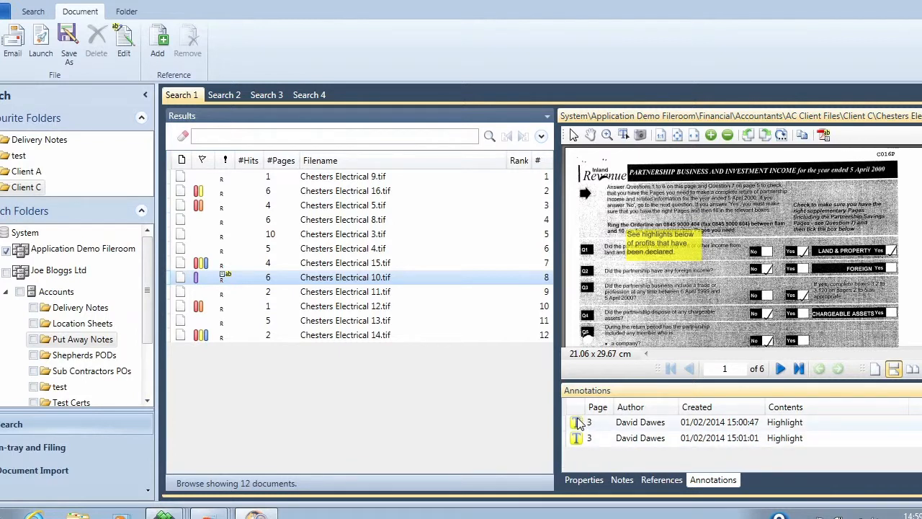
pyautogui.click(637, 427)
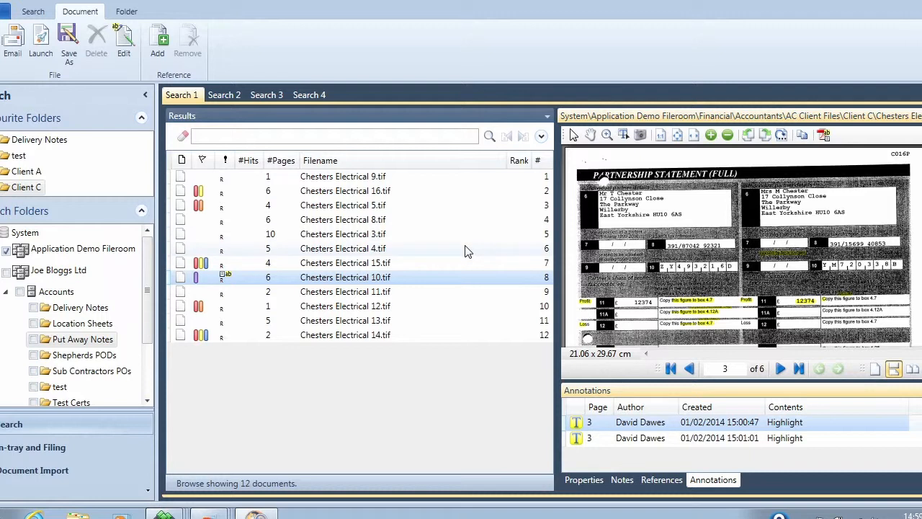
# Browse the Client A folder and page through AFPS Pro pricing.xls and its properties.
pyautogui.click(26, 171)
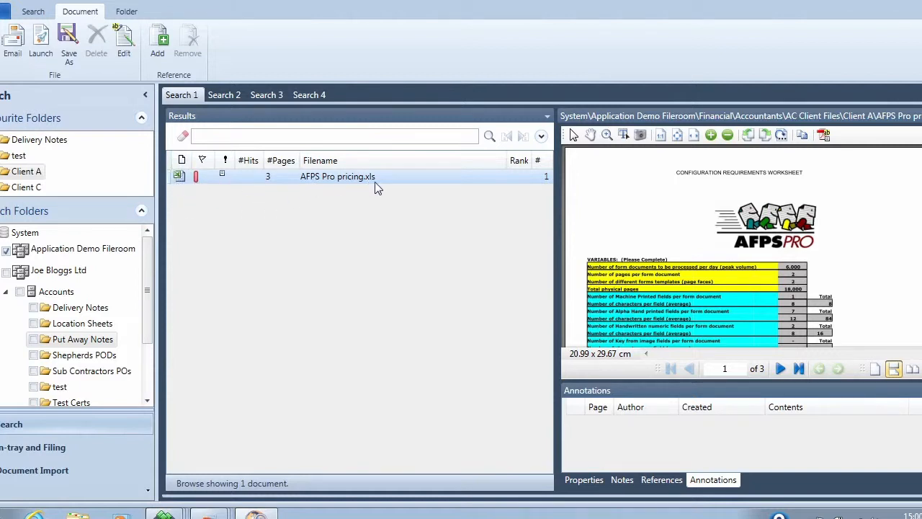
pyautogui.click(589, 137)
pyautogui.scroll(-3, 640, 278)
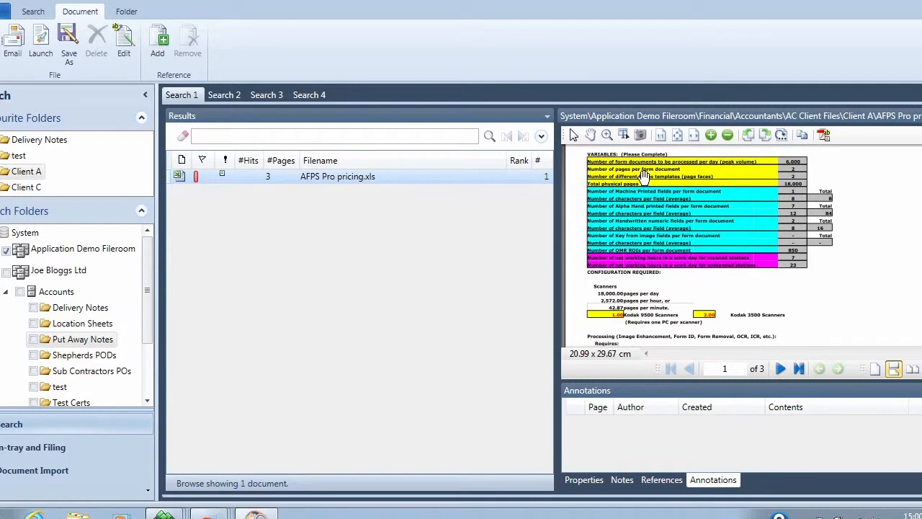
pyautogui.scroll(-3, 659, 297)
pyautogui.scroll(-2, 673, 262)
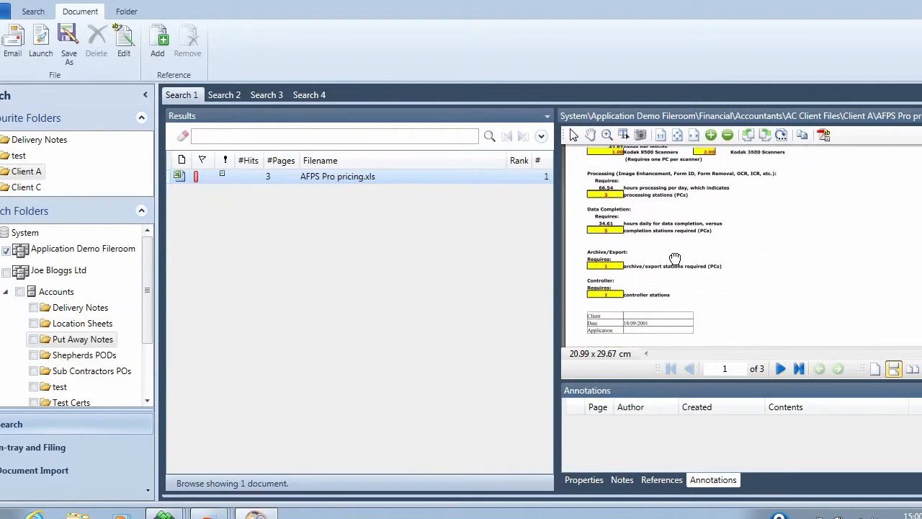
pyautogui.click(581, 480)
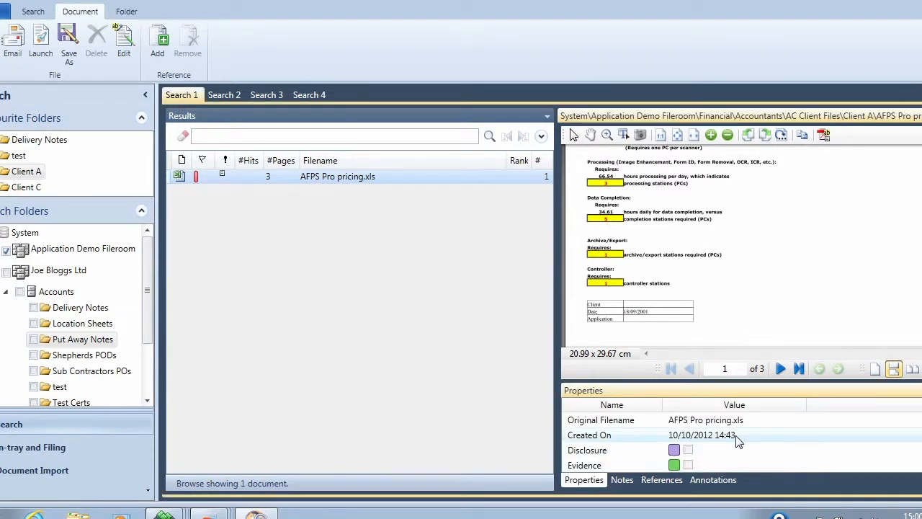
pyautogui.scroll(-2, 664, 238)
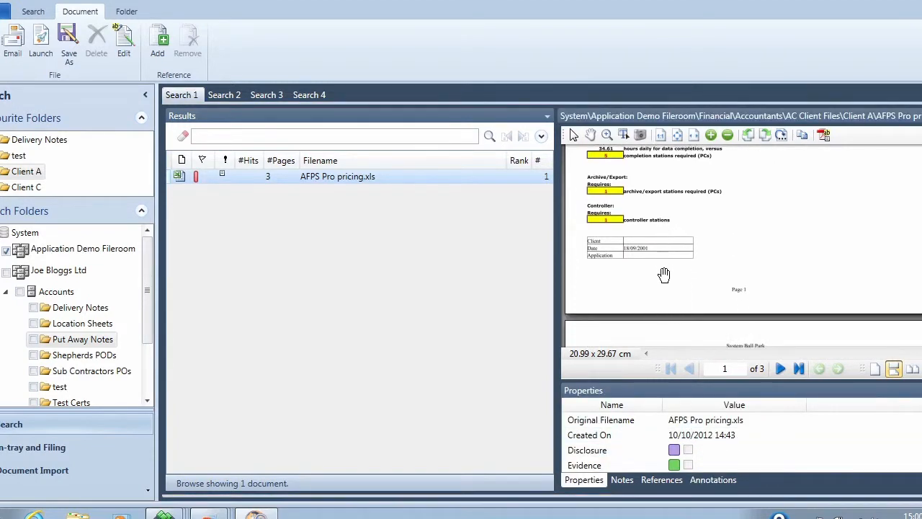
pyautogui.scroll(-4, 664, 271)
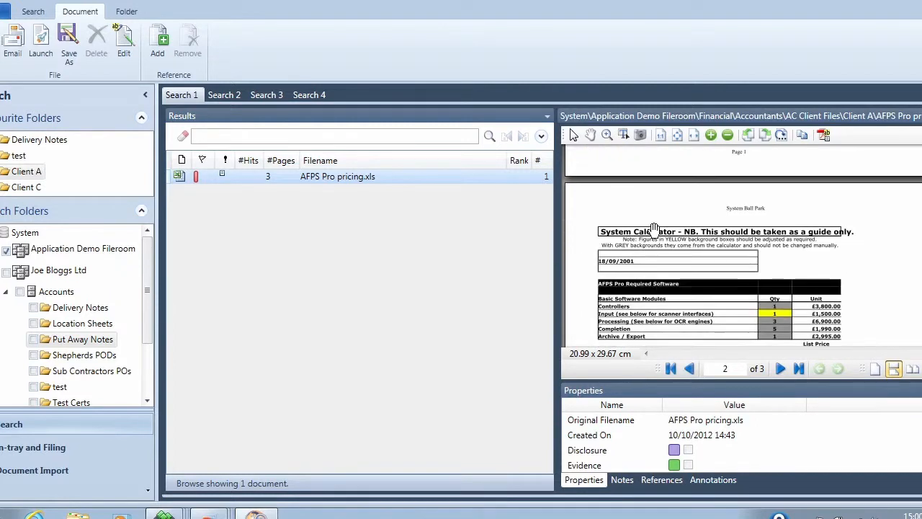
pyautogui.scroll(-1, 645, 274)
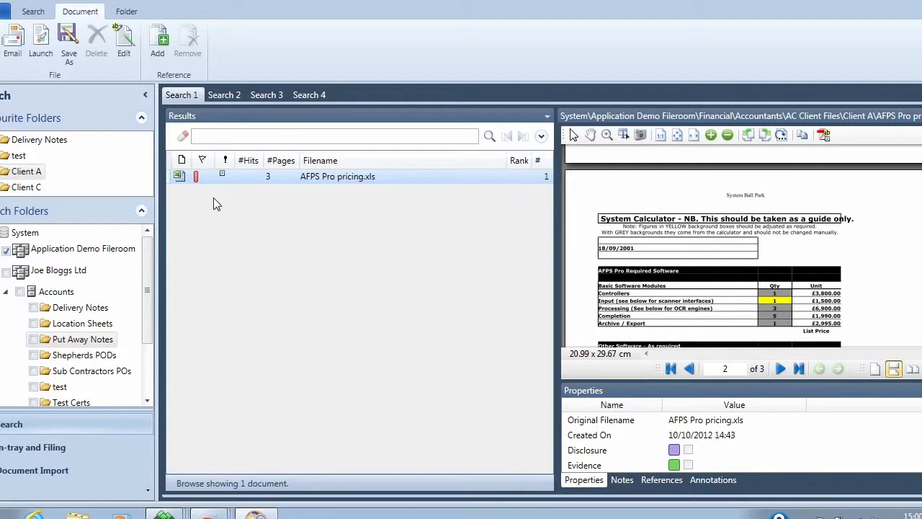
# Launch AFPS Pro pricing.xls in Excel and replace the selected table block with "htrdukygjgd".
pyautogui.click(41, 55)
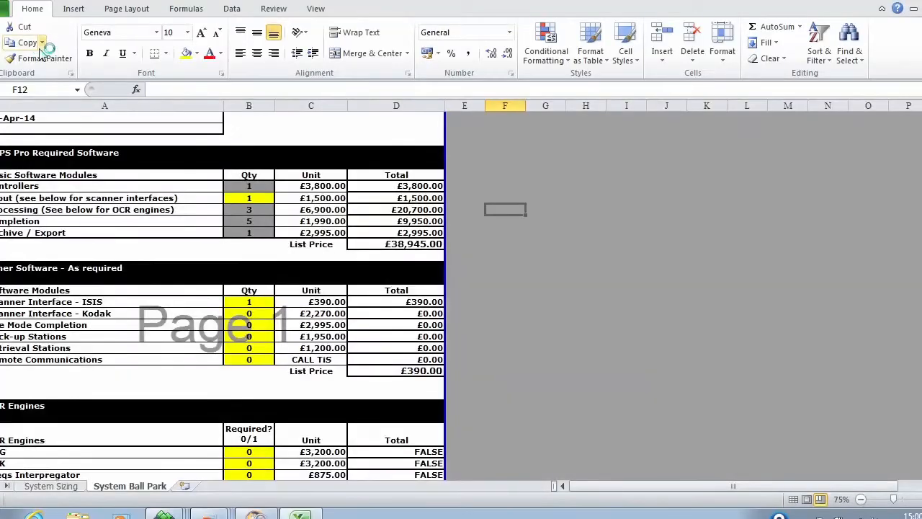
pyautogui.moveTo(3, 152); pyautogui.dragTo(377, 369)
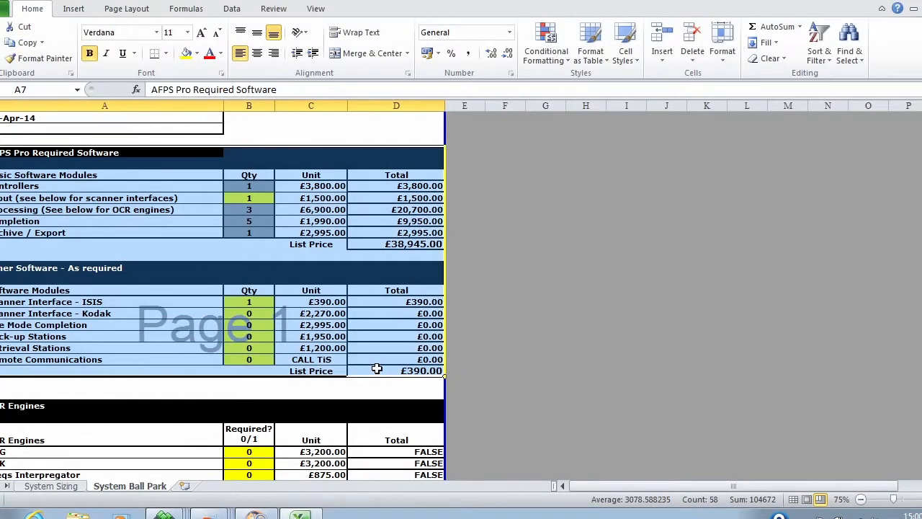
pyautogui.press('Delete')
pyautogui.write('htrdukygjgd')
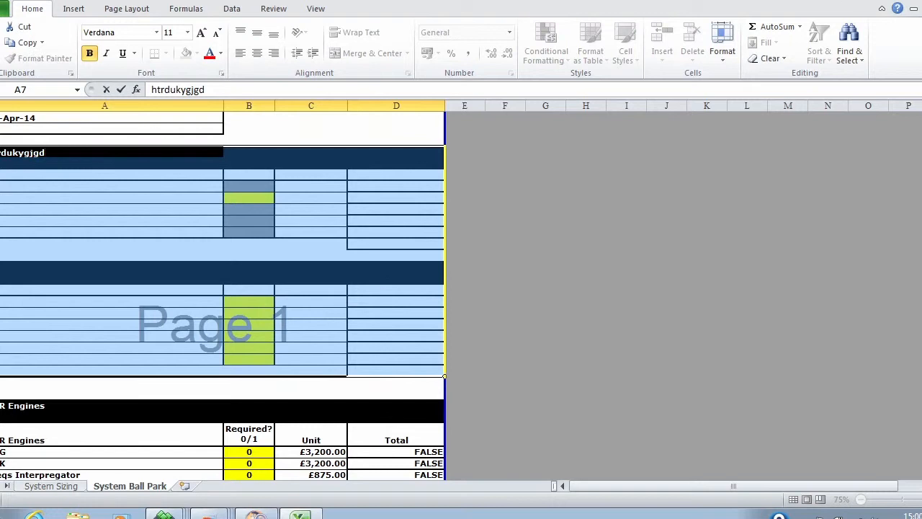
# Close Excel without saving the changes to AFPS Pro pricing.xls.
pyautogui.click(921, 2)
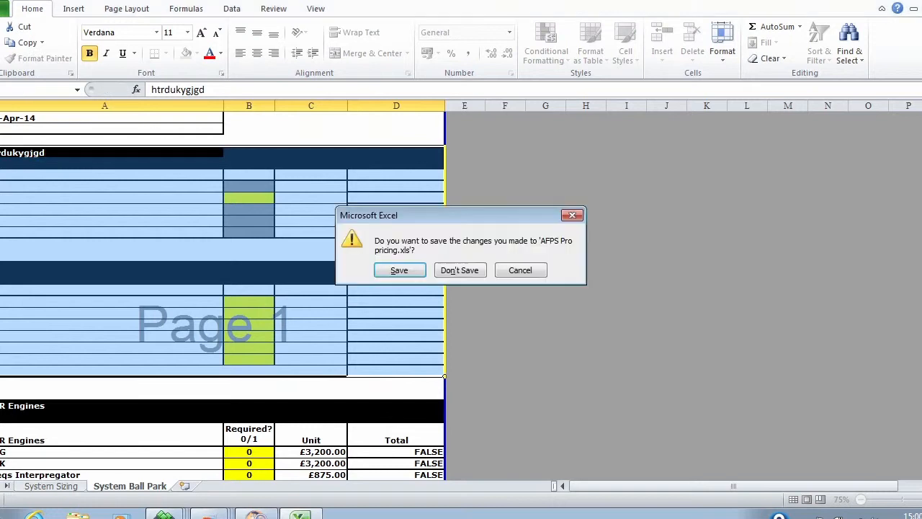
pyautogui.click(459, 270)
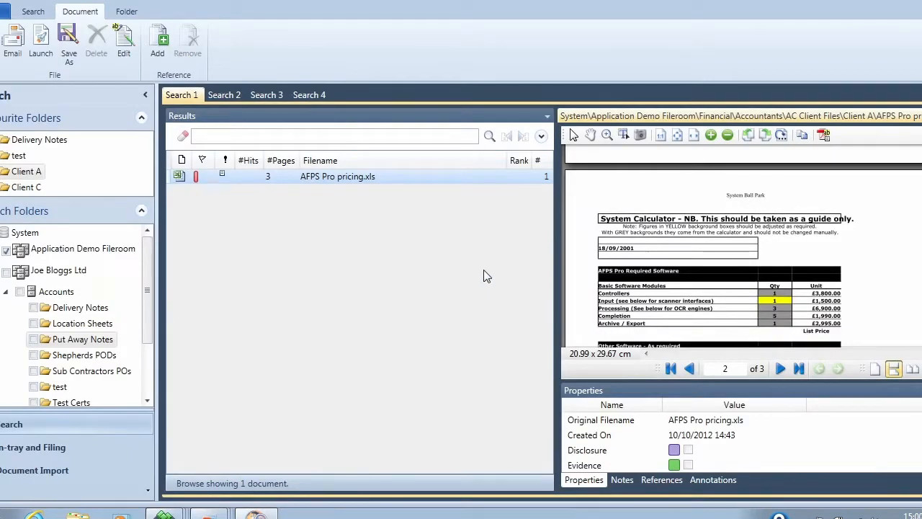
# Browse the test folder and page through the FW1.msg email and its attached invoices.
pyautogui.click(14, 158)
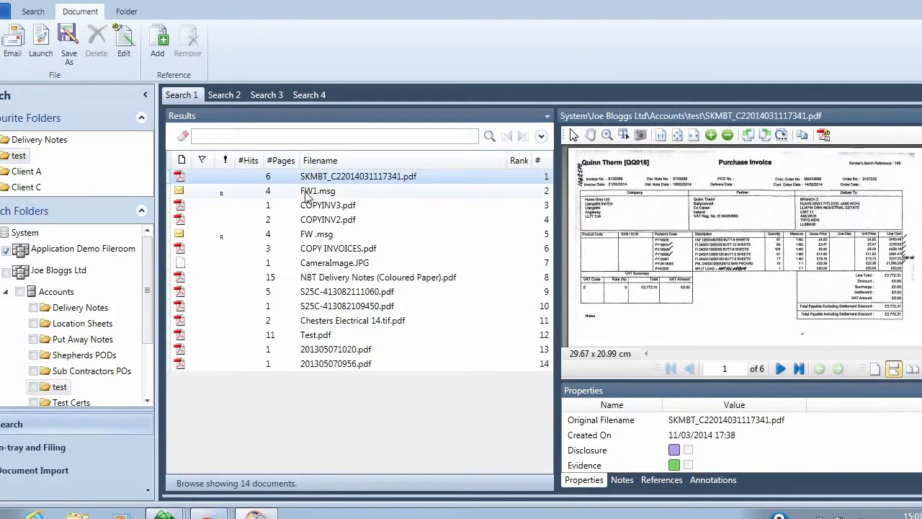
pyautogui.click(280, 194)
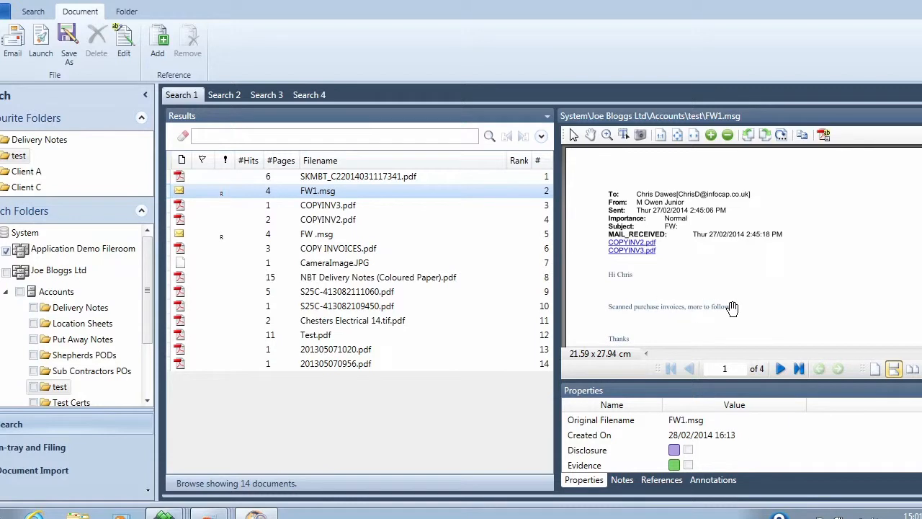
pyautogui.scroll(-5, 710, 274)
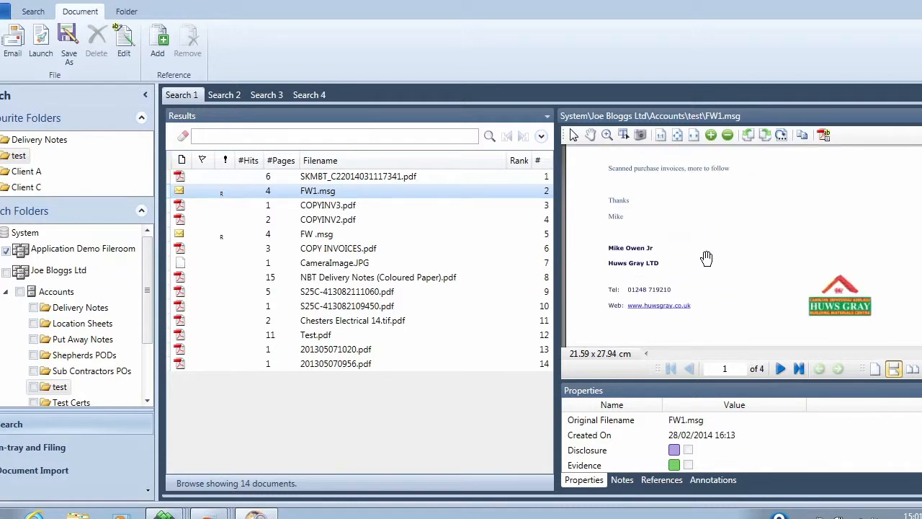
pyautogui.scroll(-2, 707, 258)
pyautogui.scroll(-5, 706, 258)
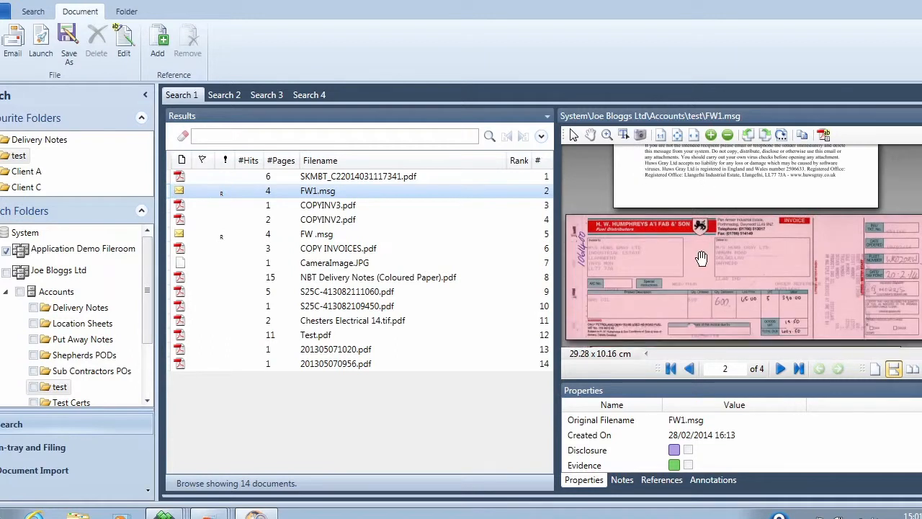
pyautogui.scroll(-3, 703, 258)
pyautogui.scroll(1, 700, 258)
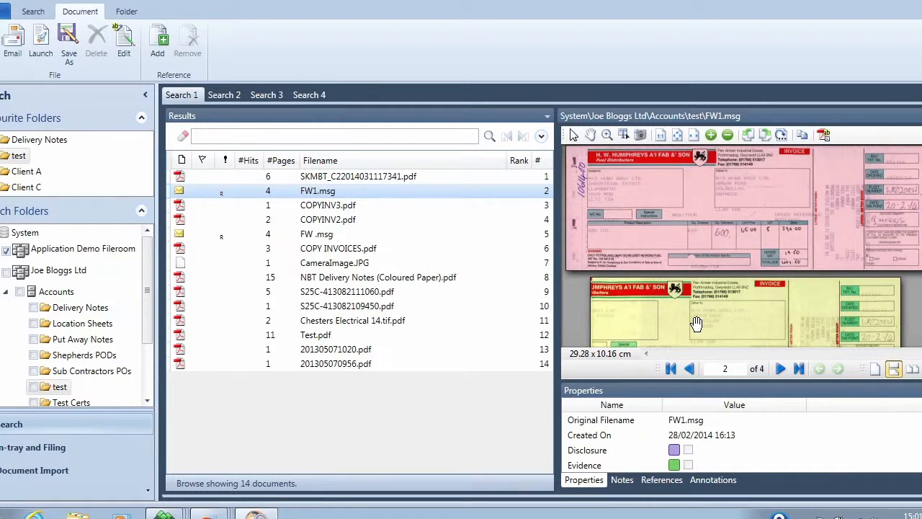
pyautogui.click(670, 368)
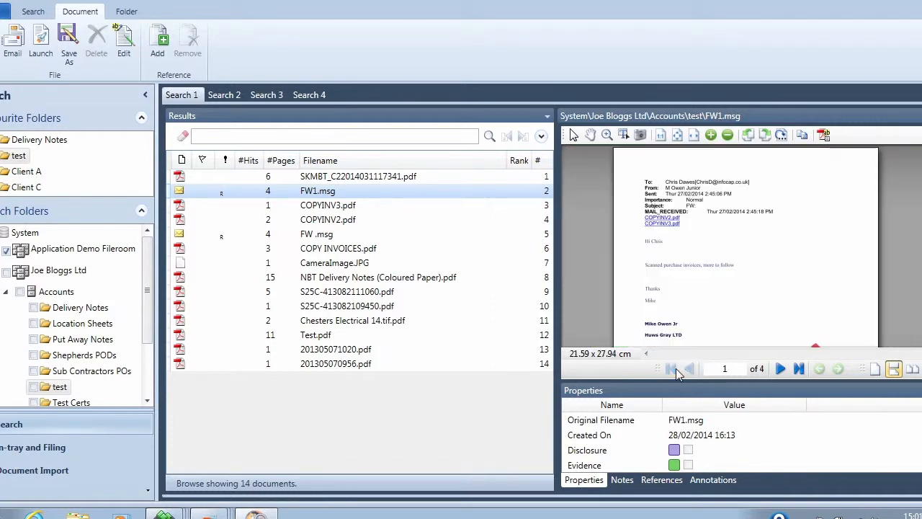